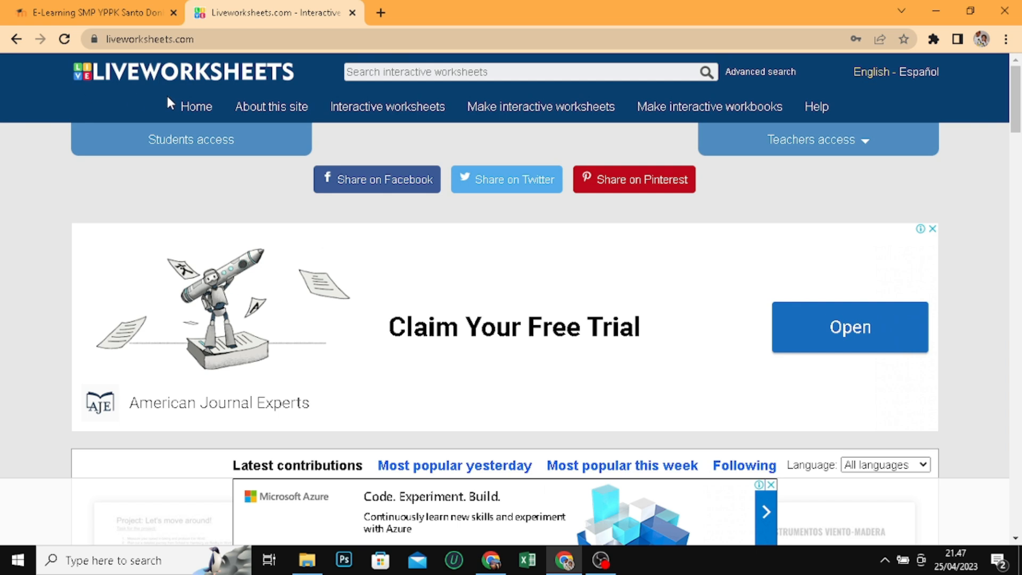
Look over the latest worksheet contributions on the Liveworksheets home page and the front page of the school's Moodle site
{"action": "left_click", "coordinate": [117, 17]}
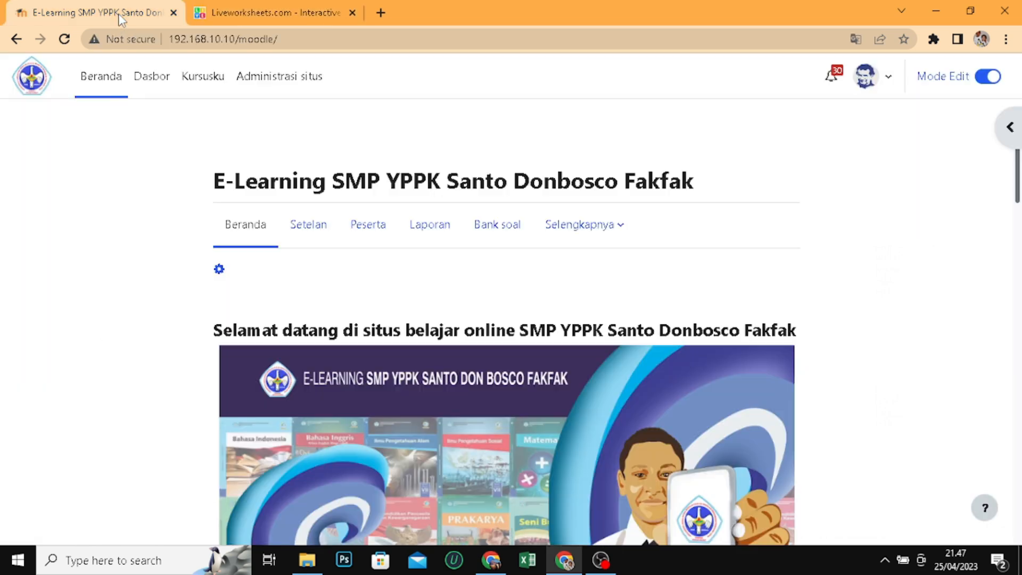
{"action": "left_click", "coordinate": [284, 19]}
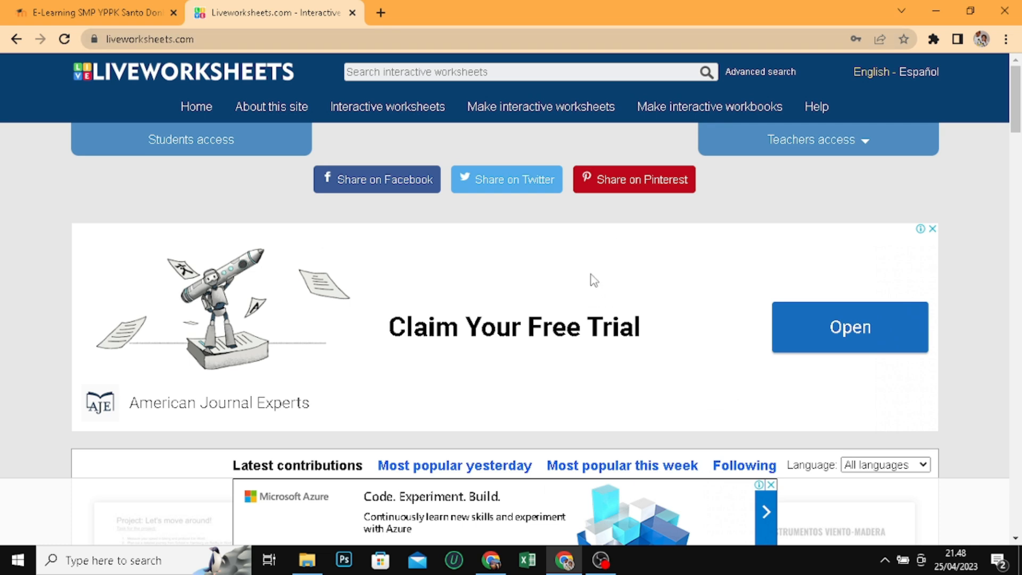
{"action": "scroll", "coordinate": [673, 356], "scroll_direction": "down", "scroll_amount": 5}
{"action": "scroll", "coordinate": [678, 372], "scroll_direction": "down", "scroll_amount": 5}
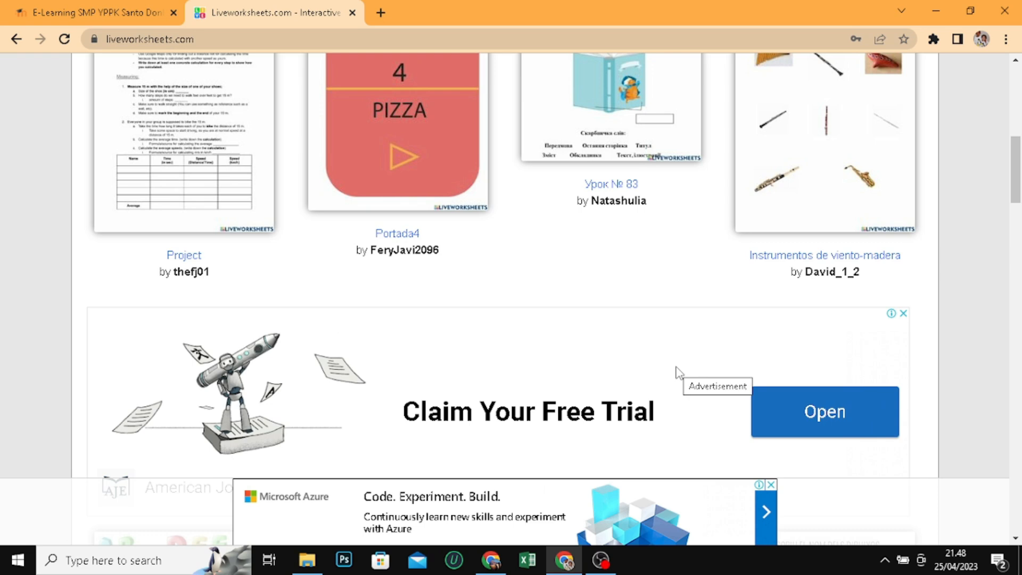
{"action": "scroll", "coordinate": [677, 373], "scroll_direction": "up", "scroll_amount": 4}
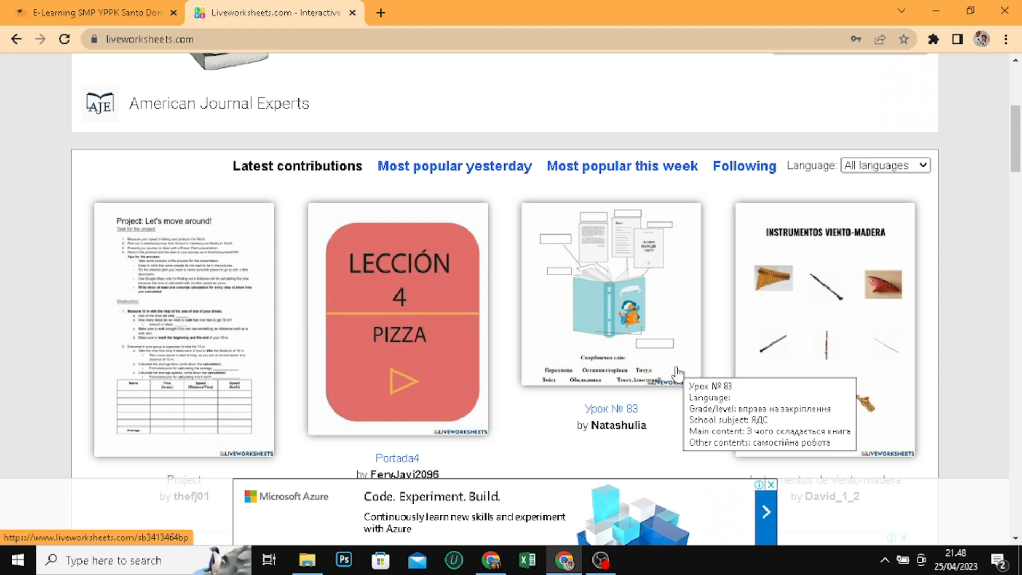
{"action": "left_click_drag", "start_coordinate": [1016, 126], "coordinate": [1015, 87]}
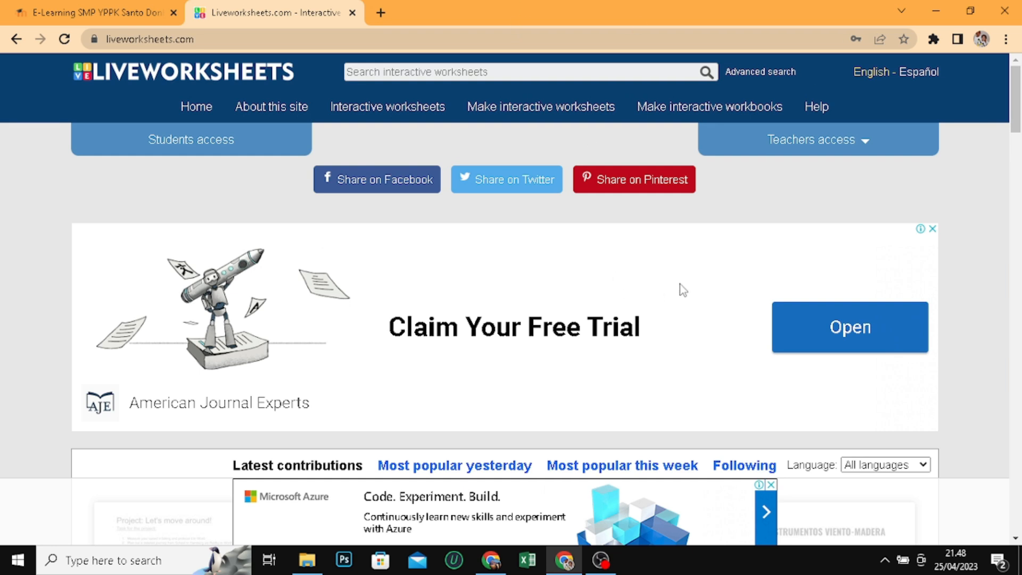
{"action": "scroll", "coordinate": [792, 273], "scroll_direction": "down", "scroll_amount": 2}
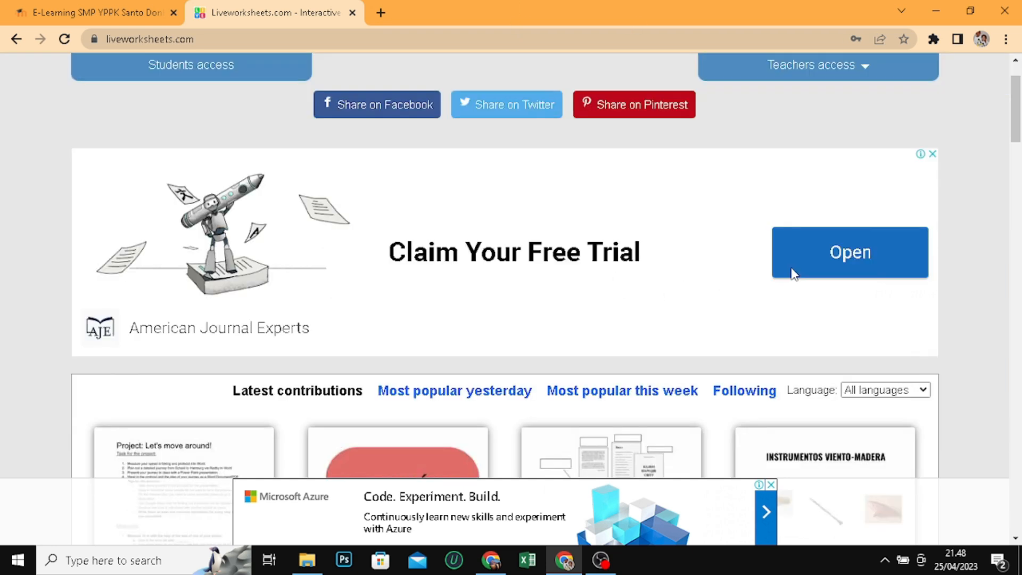
{"action": "scroll", "coordinate": [799, 274], "scroll_direction": "up", "scroll_amount": 2}
{"action": "scroll", "coordinate": [790, 264], "scroll_direction": "down", "scroll_amount": 1}
{"action": "scroll", "coordinate": [790, 263], "scroll_direction": "down", "scroll_amount": 3}
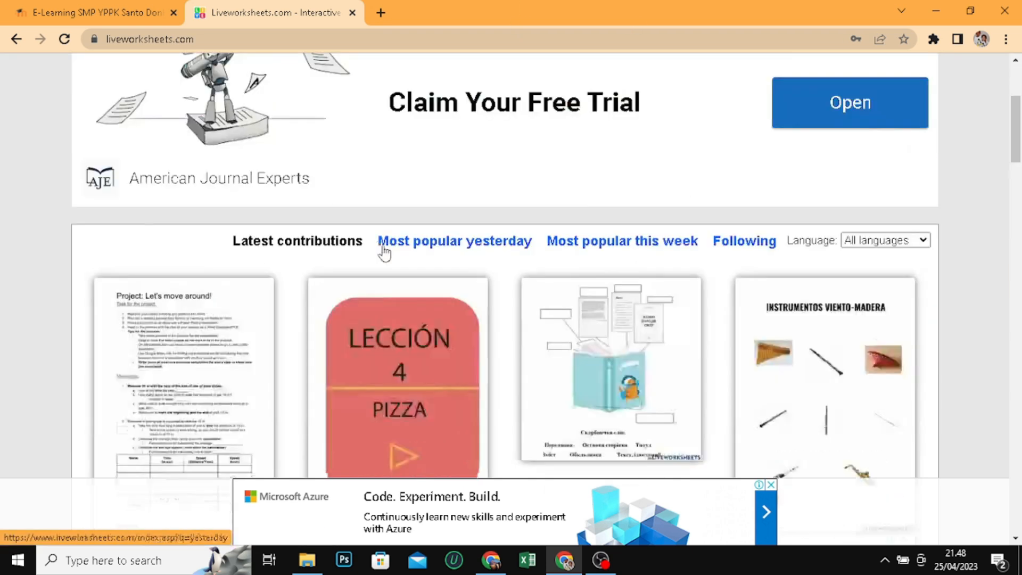
{"action": "left_click", "coordinate": [108, 12]}
{"action": "scroll", "coordinate": [645, 320], "scroll_direction": "down", "scroll_amount": 2}
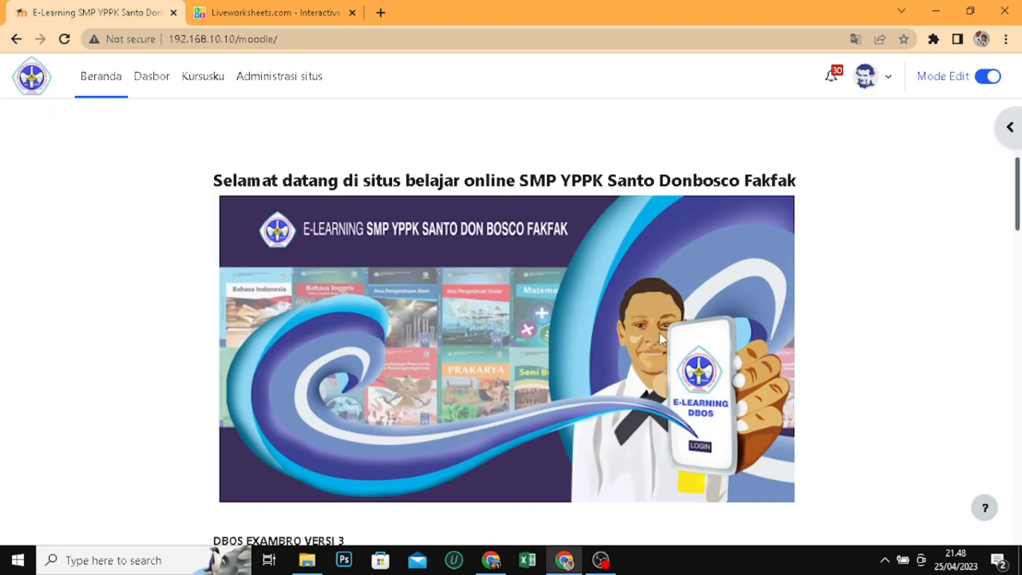
{"action": "left_click", "coordinate": [246, 19]}
{"action": "scroll", "coordinate": [444, 293], "scroll_direction": "up", "scroll_amount": 4}
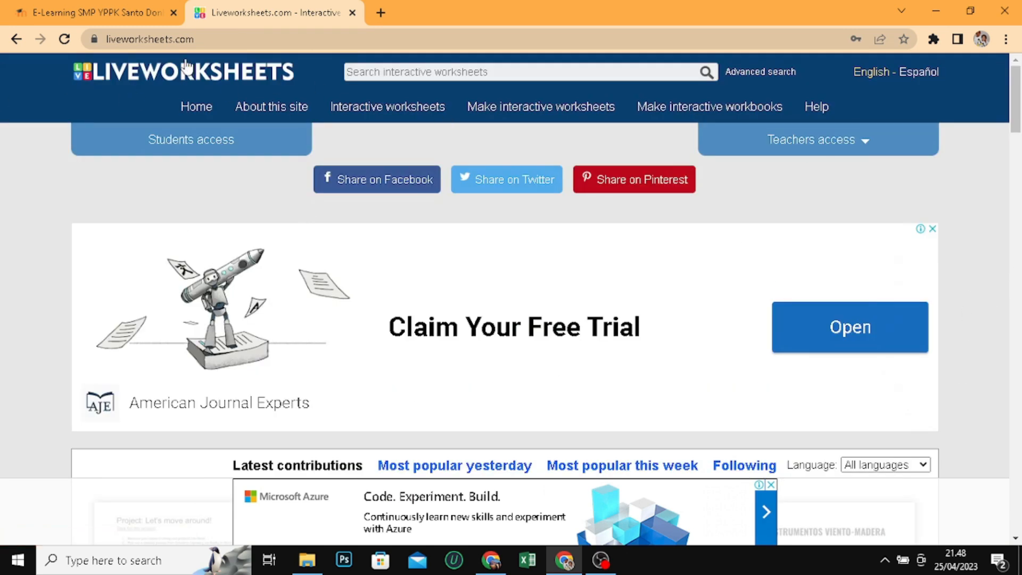
{"action": "left_click", "coordinate": [111, 14]}
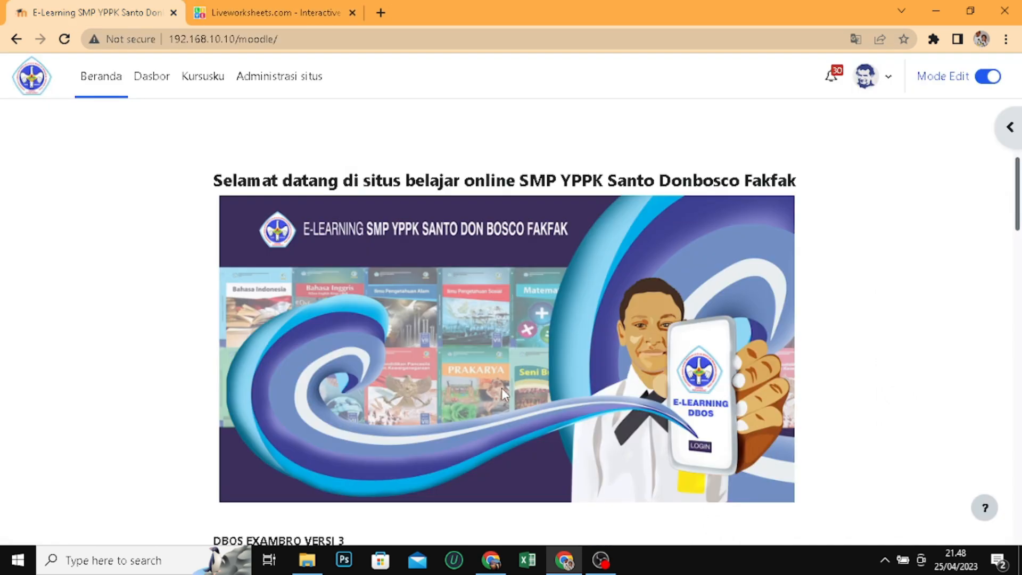
{"action": "left_click", "coordinate": [275, 6]}
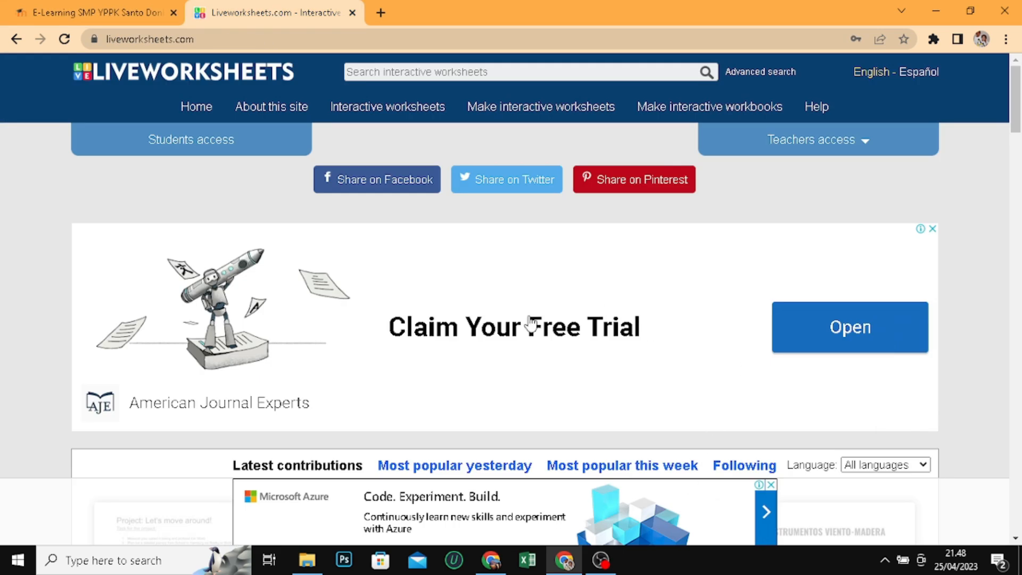
Open the "Project: Let's move around!" worksheet from the latest contributions and copy its worksheet link
{"action": "scroll", "coordinate": [450, 331], "scroll_direction": "down", "scroll_amount": 3}
{"action": "scroll", "coordinate": [450, 331], "scroll_direction": "down", "scroll_amount": 3}
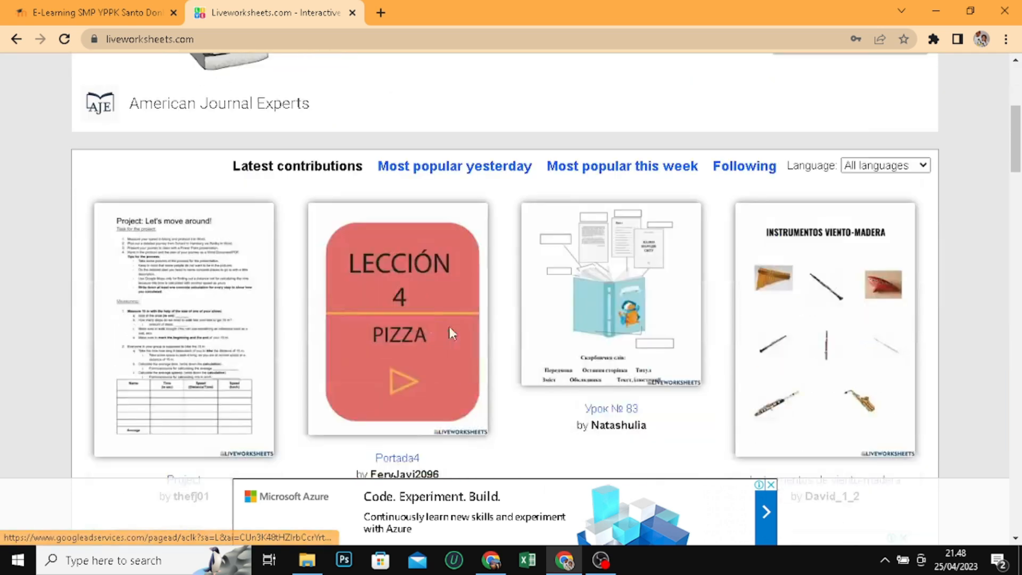
{"action": "left_click", "coordinate": [205, 326]}
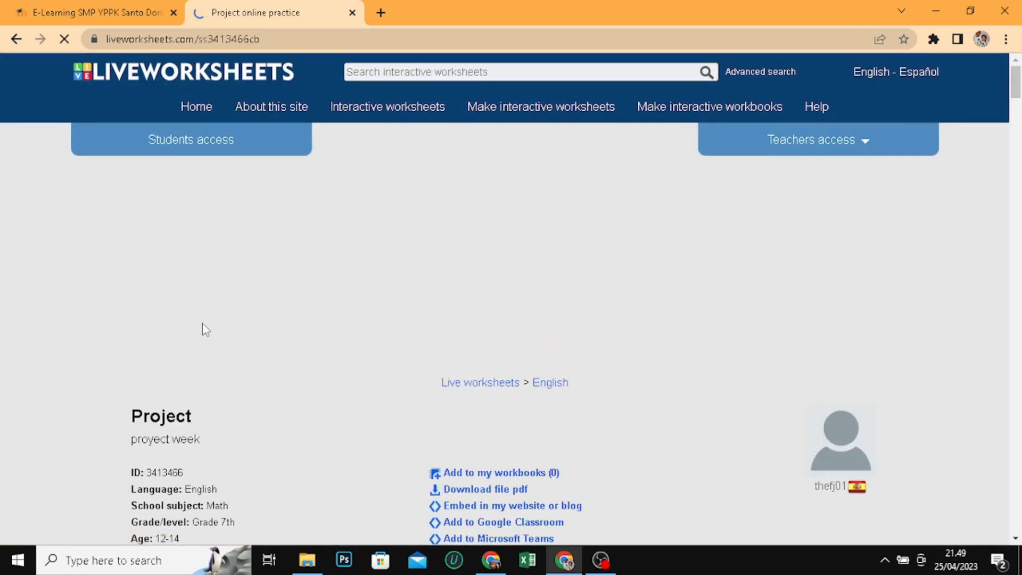
{"action": "scroll", "coordinate": [565, 308], "scroll_direction": "down", "scroll_amount": 3}
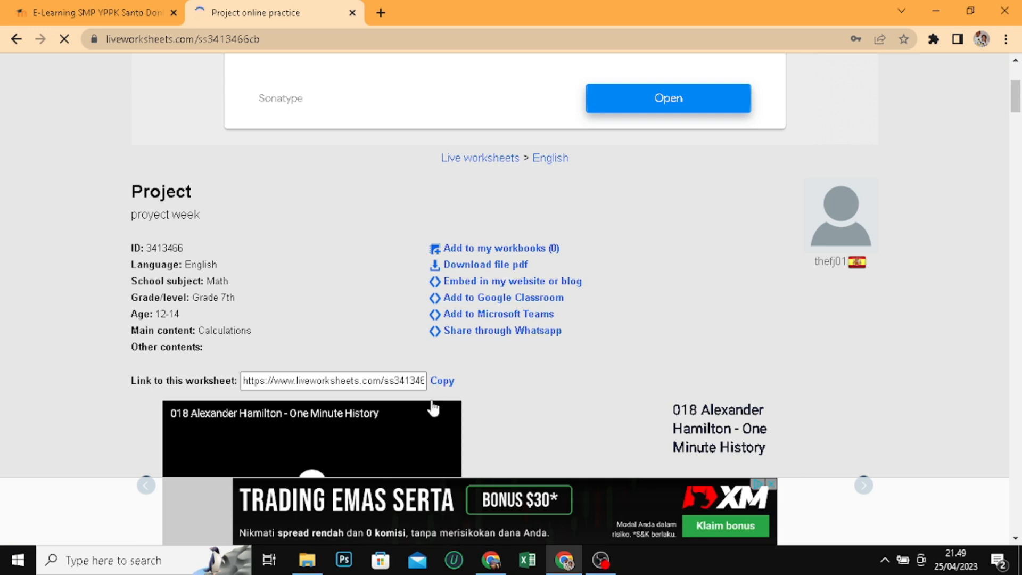
{"action": "left_click", "coordinate": [440, 383]}
Examine the Moodle front page and the Project worksheet's details and task text on Liveworksheets
{"action": "left_click", "coordinate": [61, 8]}
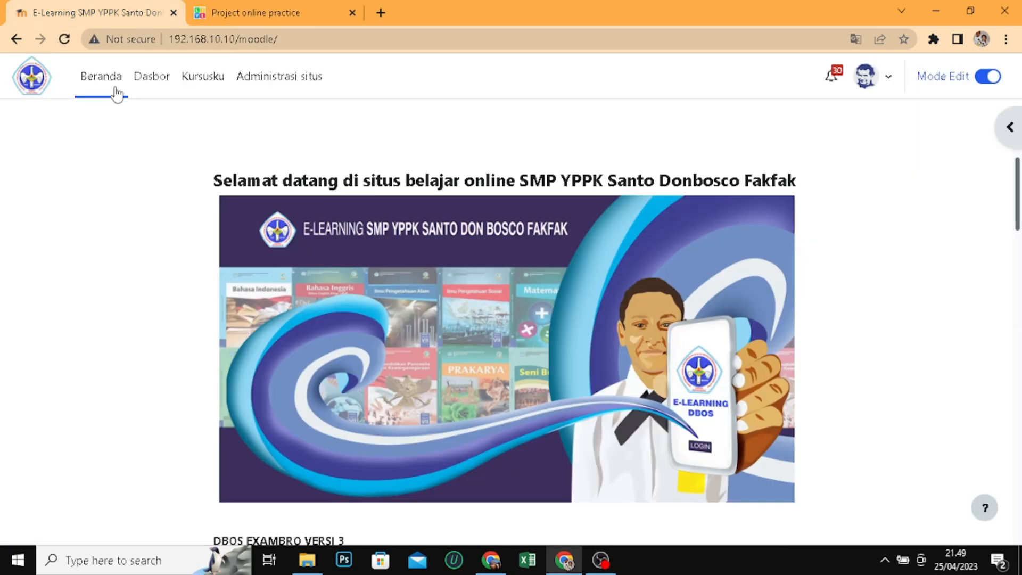
{"action": "scroll", "coordinate": [393, 445], "scroll_direction": "down", "scroll_amount": 5}
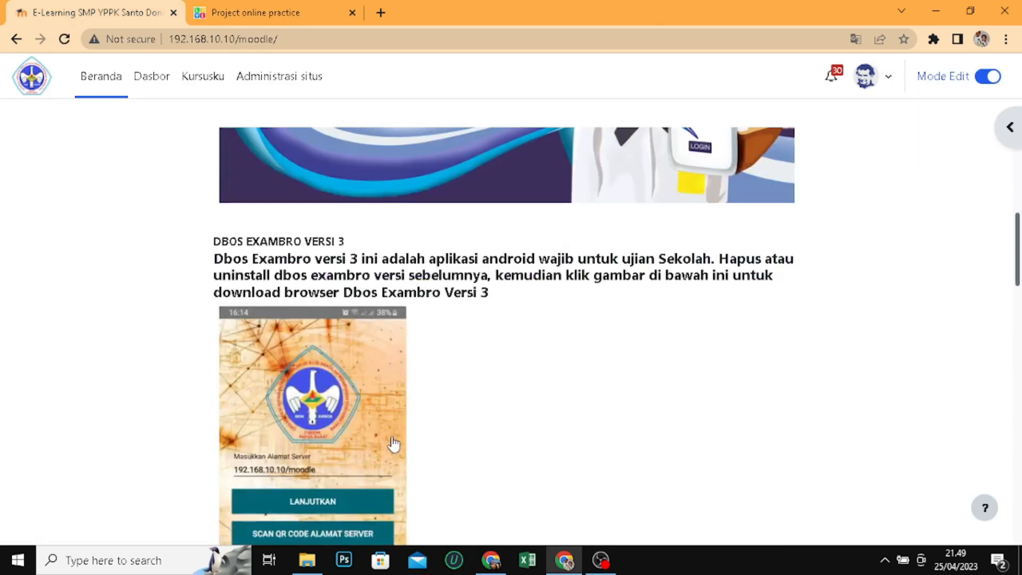
{"action": "scroll", "coordinate": [392, 445], "scroll_direction": "up", "scroll_amount": 1}
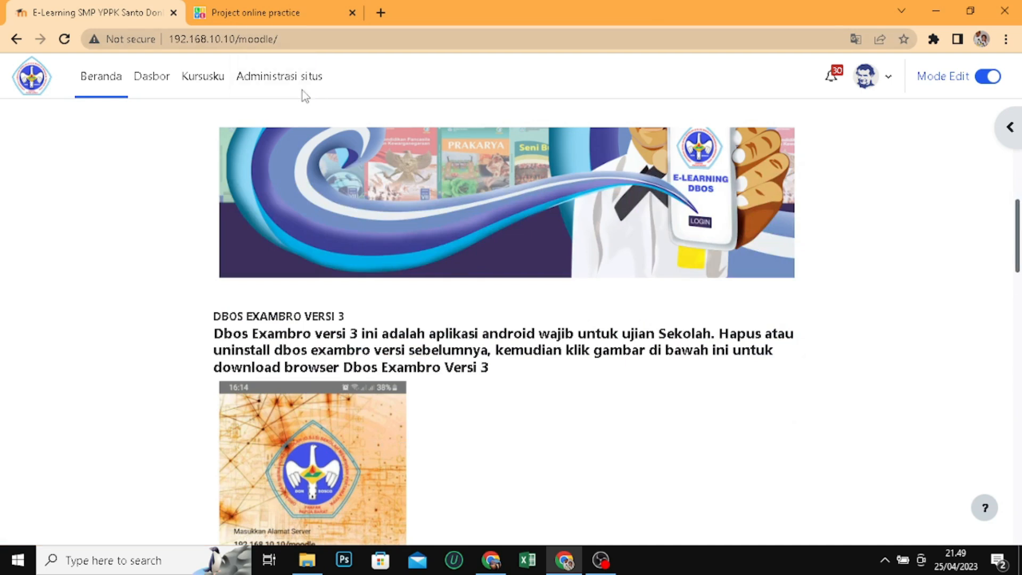
{"action": "left_click", "coordinate": [274, 17]}
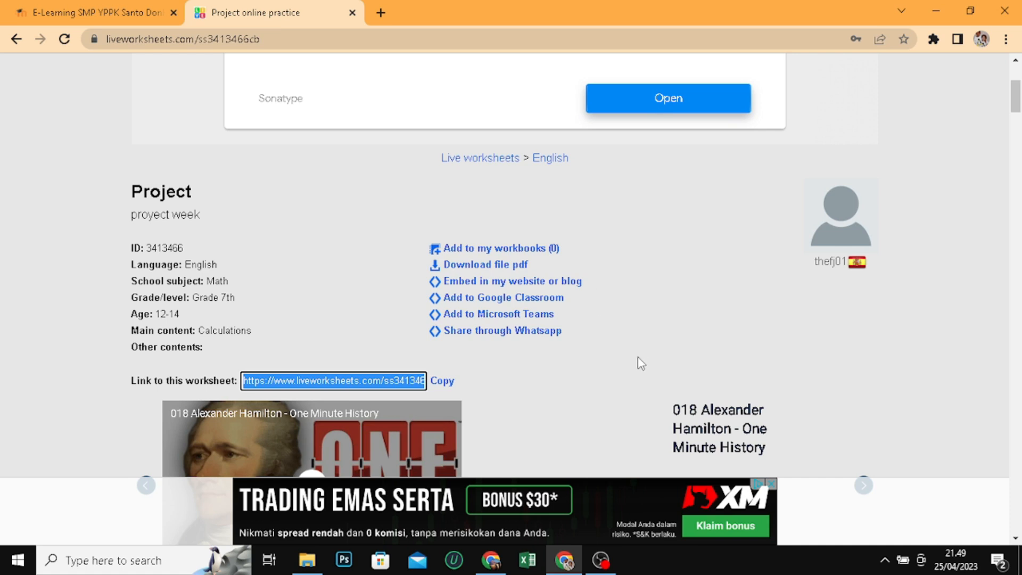
{"action": "scroll", "coordinate": [619, 403], "scroll_direction": "up", "scroll_amount": 4}
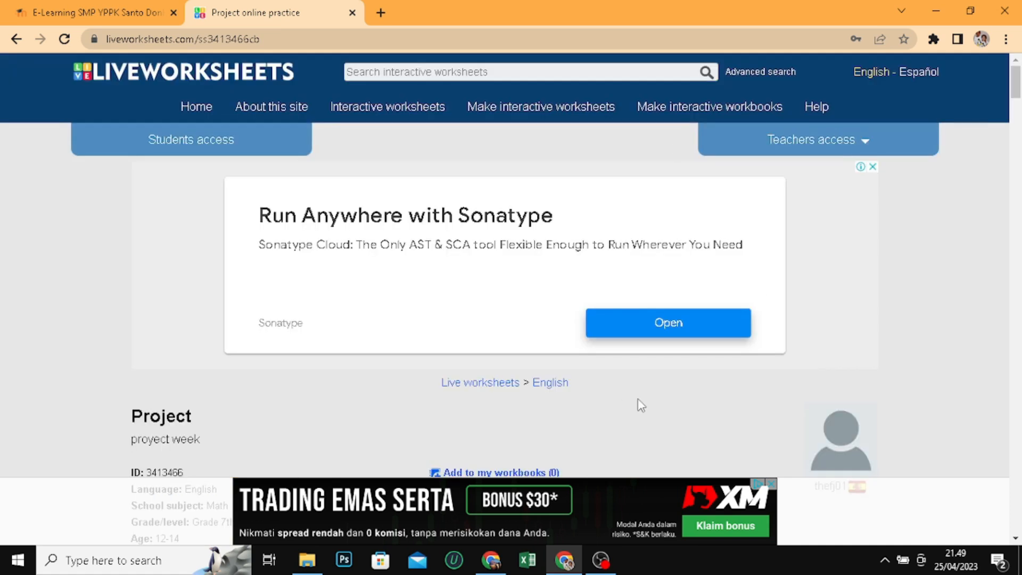
{"action": "scroll", "coordinate": [719, 240], "scroll_direction": "down", "scroll_amount": 15}
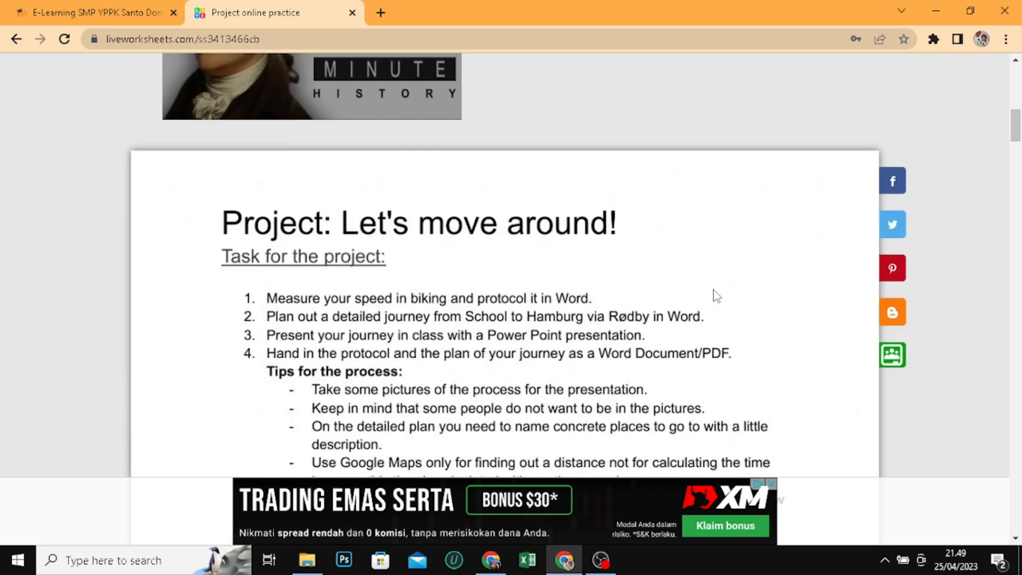
{"action": "scroll", "coordinate": [704, 371], "scroll_direction": "down", "scroll_amount": 10}
{"action": "scroll", "coordinate": [697, 370], "scroll_direction": "up", "scroll_amount": 20}
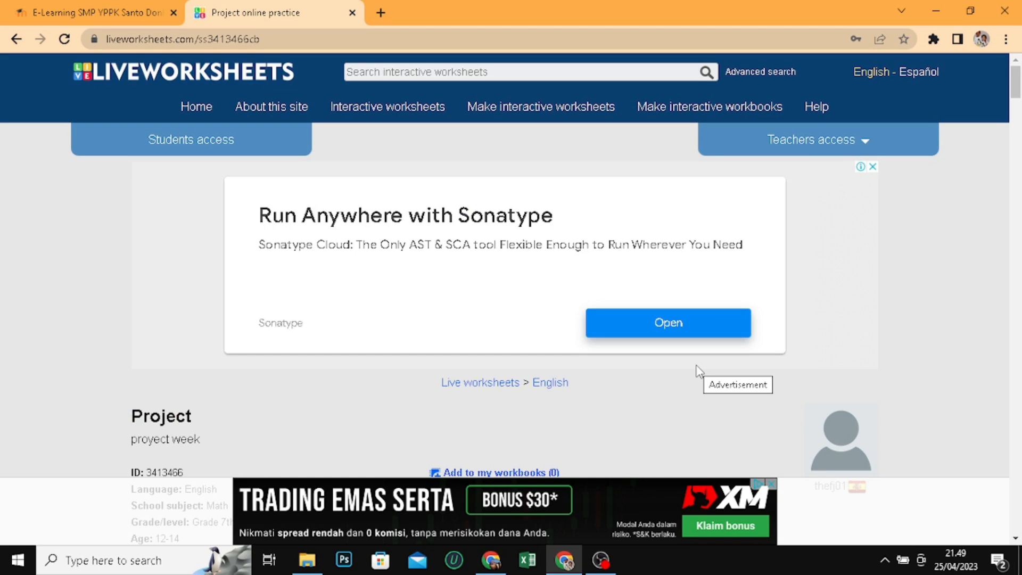
Search Liveworksheets for "Adjective comparation" and open the Comparatives and Superlatives worksheet from the results
{"action": "left_click", "coordinate": [451, 73]}
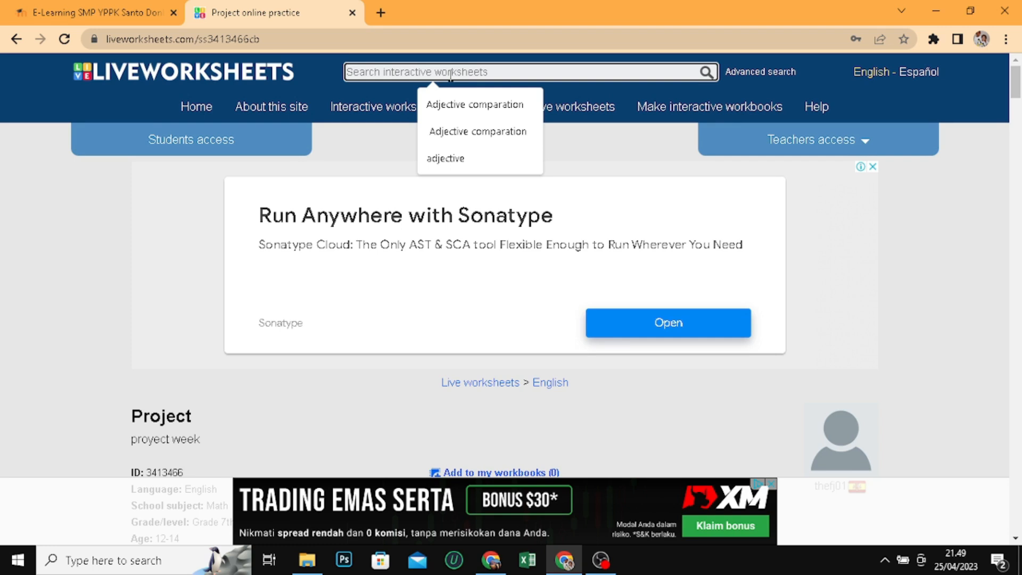
{"action": "left_click", "coordinate": [469, 109]}
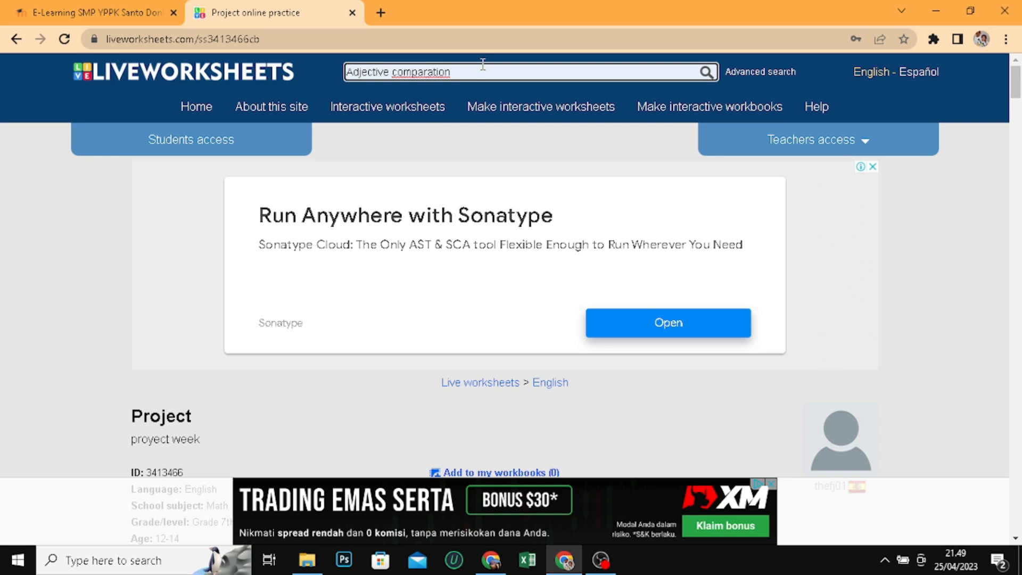
{"action": "key", "text": "Return"}
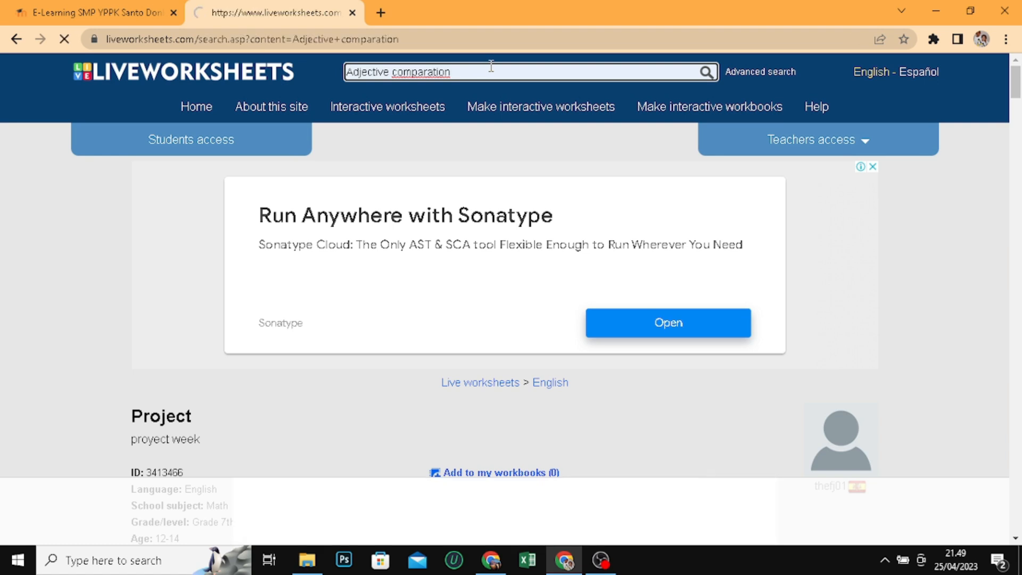
{"action": "scroll", "coordinate": [415, 366], "scroll_direction": "down", "scroll_amount": 1}
{"action": "scroll", "coordinate": [416, 366], "scroll_direction": "down", "scroll_amount": 3}
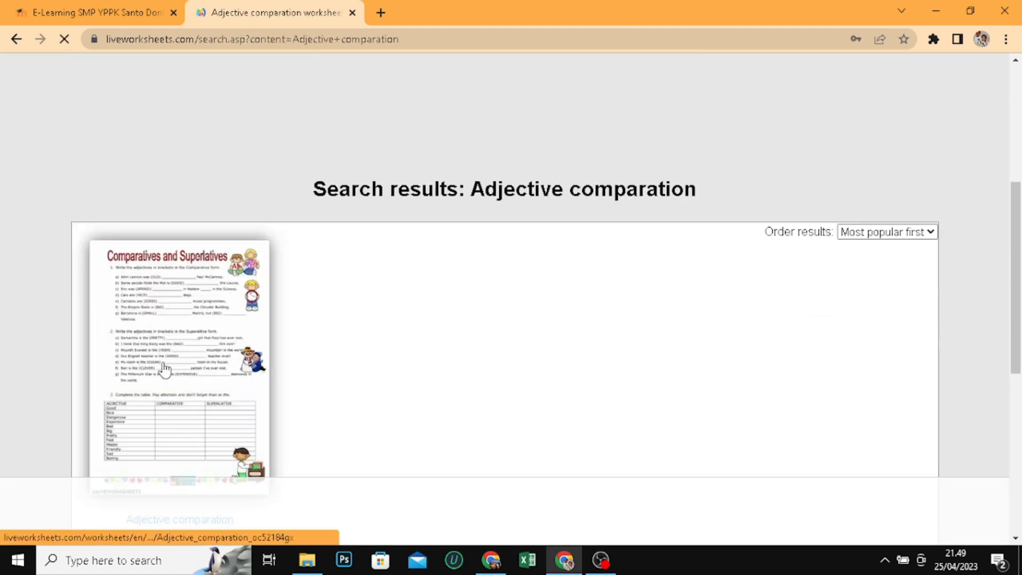
{"action": "left_click", "coordinate": [165, 370]}
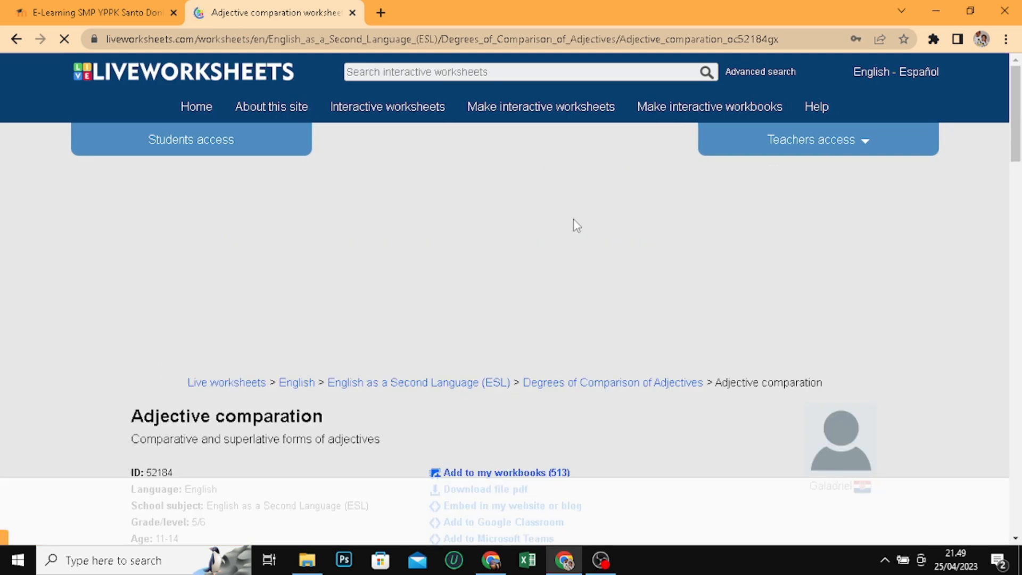
Examine the worksheet's comparative and superlative exercises and look at the Moodle front page again
{"action": "scroll", "coordinate": [598, 230], "scroll_direction": "down", "scroll_amount": 8}
{"action": "scroll", "coordinate": [600, 229], "scroll_direction": "down", "scroll_amount": 5}
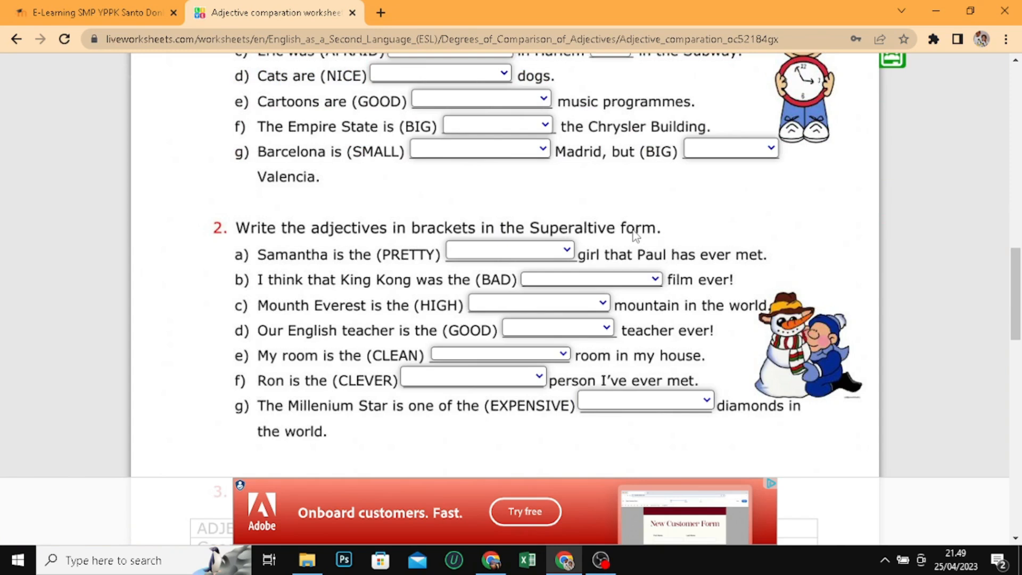
{"action": "scroll", "coordinate": [637, 236], "scroll_direction": "up", "scroll_amount": 1}
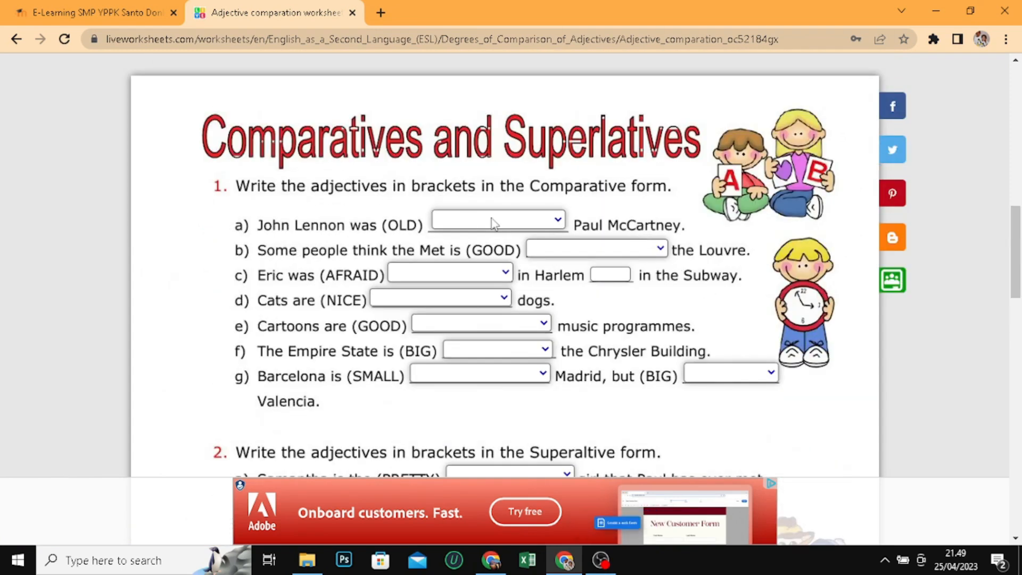
{"action": "left_click", "coordinate": [107, 13]}
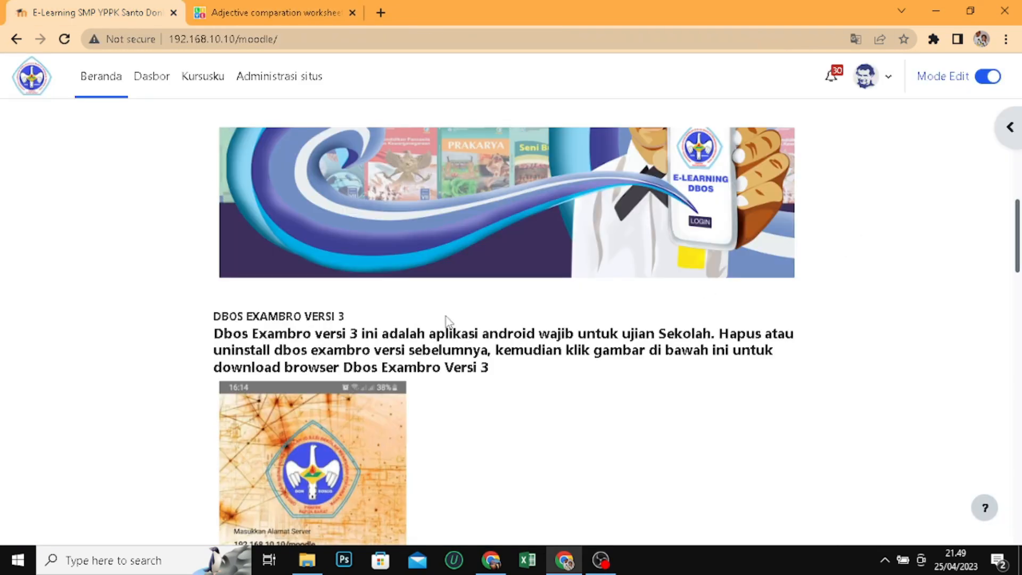
{"action": "scroll", "coordinate": [250, 367], "scroll_direction": "up", "scroll_amount": 4}
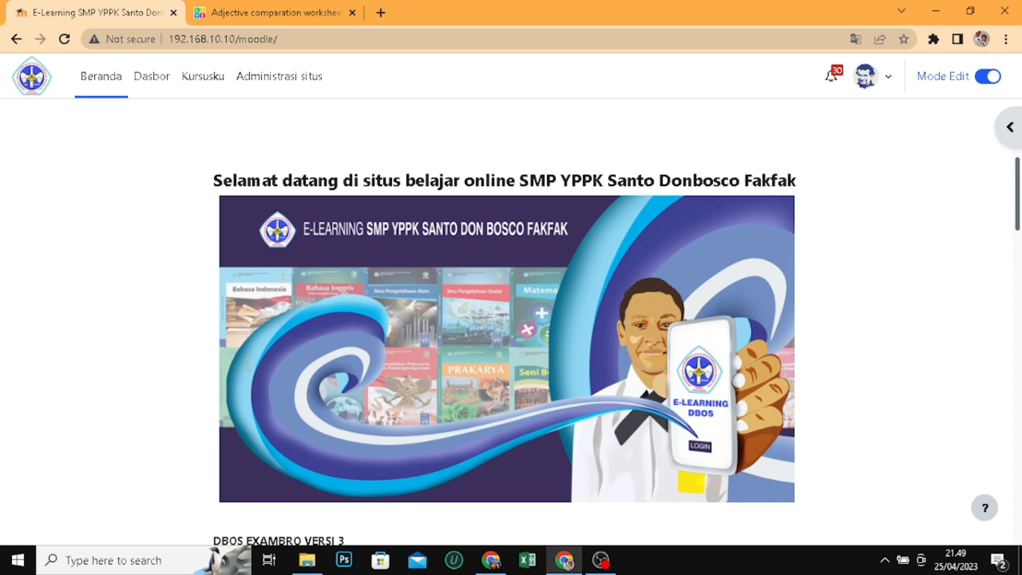
Log in to Liveworksheets through the teachers access form with the saved username and password, completing the reCAPTCHA check
{"action": "left_click", "coordinate": [271, 7]}
{"action": "scroll", "coordinate": [1021, 381], "scroll_direction": "up", "scroll_amount": 15}
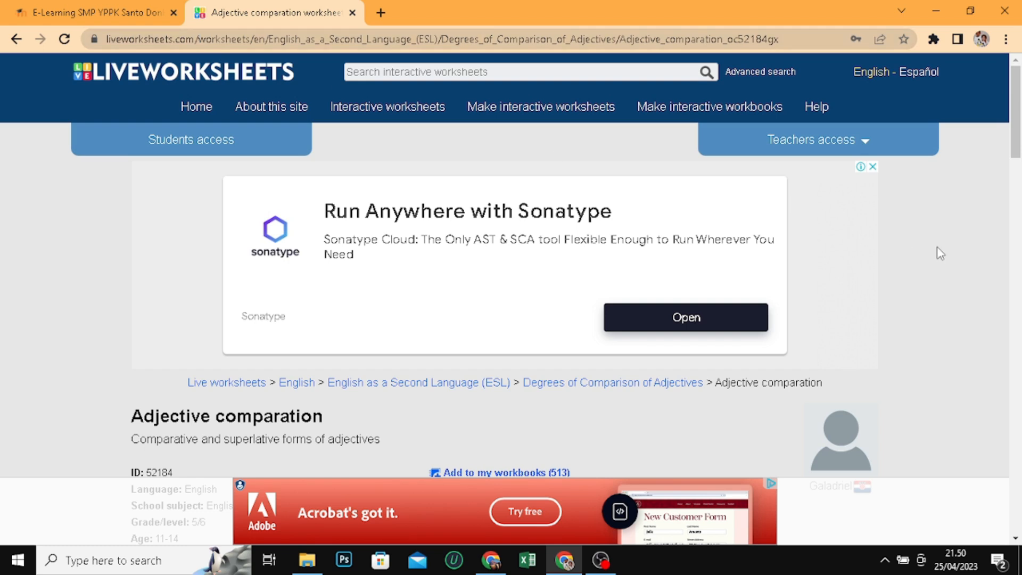
{"action": "left_click", "coordinate": [864, 144]}
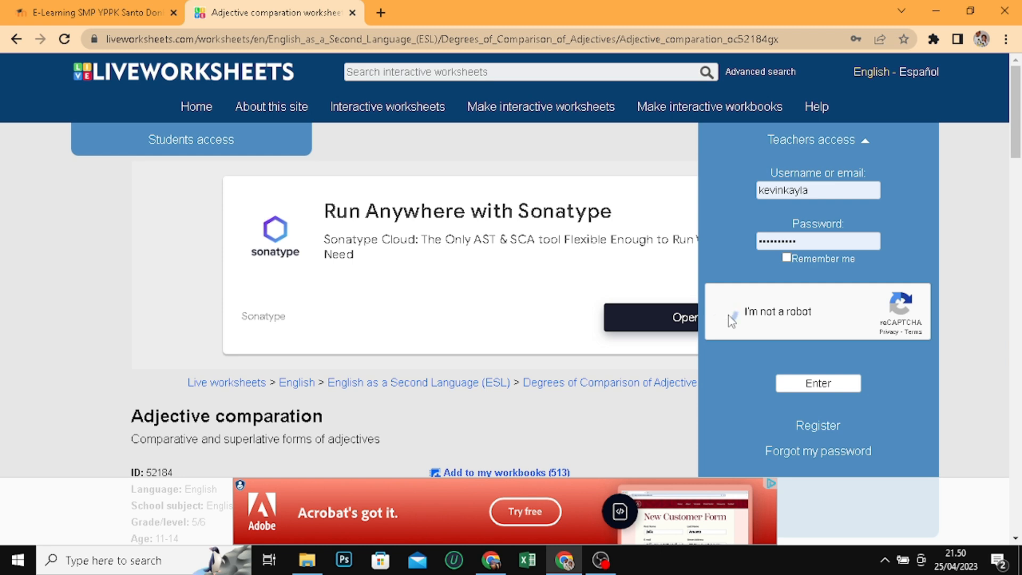
{"action": "left_click", "coordinate": [820, 383]}
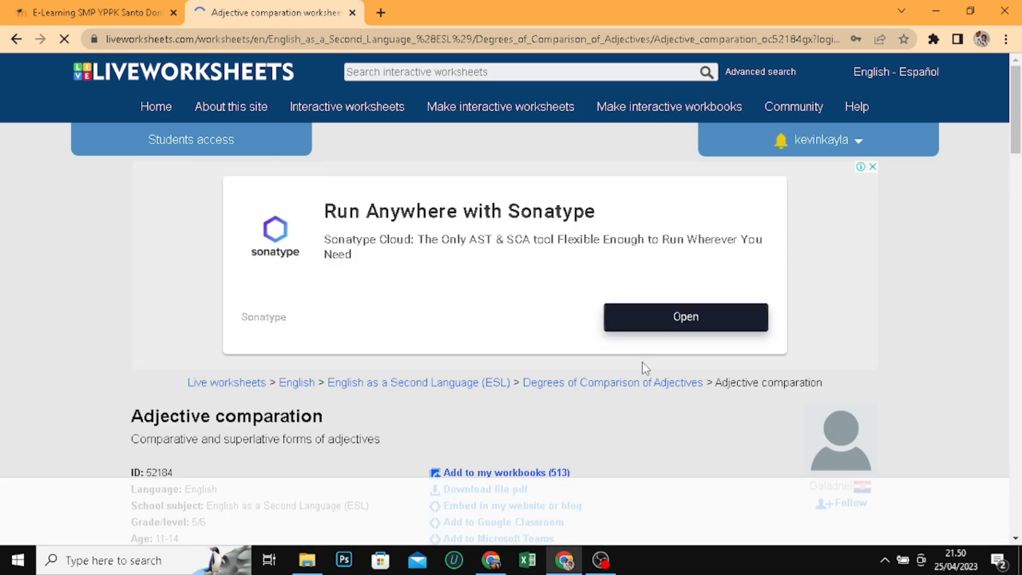
Check the worksheet's exercises while logged in and switch back to the school's Moodle e-learning site
{"action": "scroll", "coordinate": [644, 366], "scroll_direction": "down", "scroll_amount": 4}
{"action": "scroll", "coordinate": [641, 367], "scroll_direction": "down", "scroll_amount": 5}
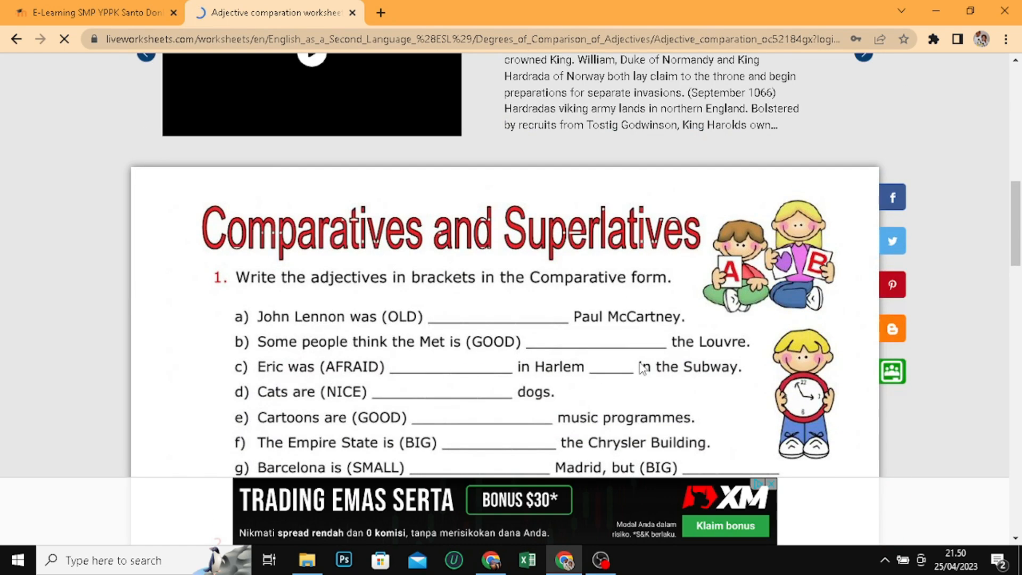
{"action": "left_click", "coordinate": [68, 15]}
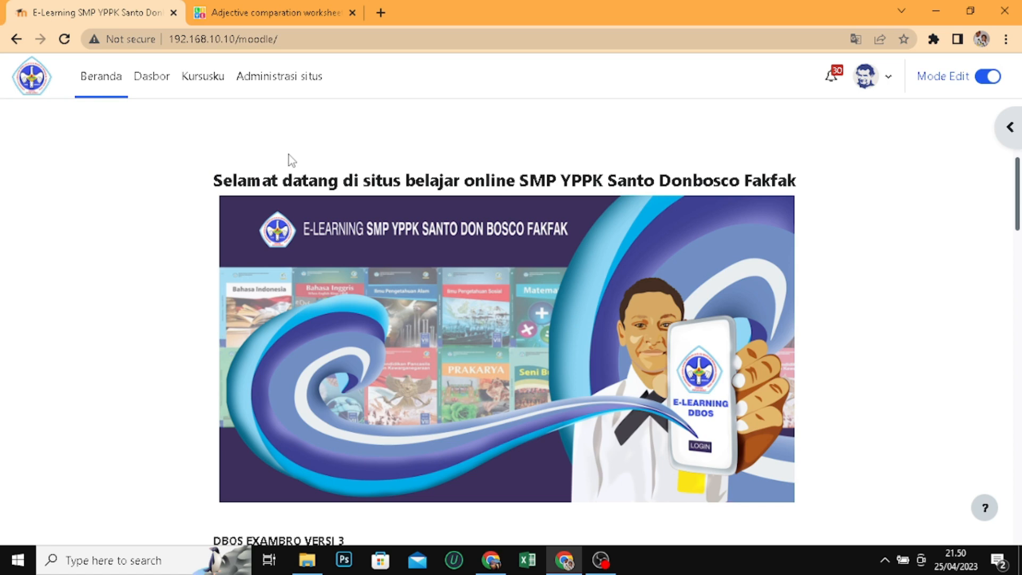
Open the BAHASA INGGRIS KELAS IX-B course from the KELAS IX-B category and go to its Topik 3 section
{"action": "scroll", "coordinate": [288, 154], "scroll_direction": "down", "scroll_amount": 10}
{"action": "scroll", "coordinate": [307, 213], "scroll_direction": "down", "scroll_amount": 11}
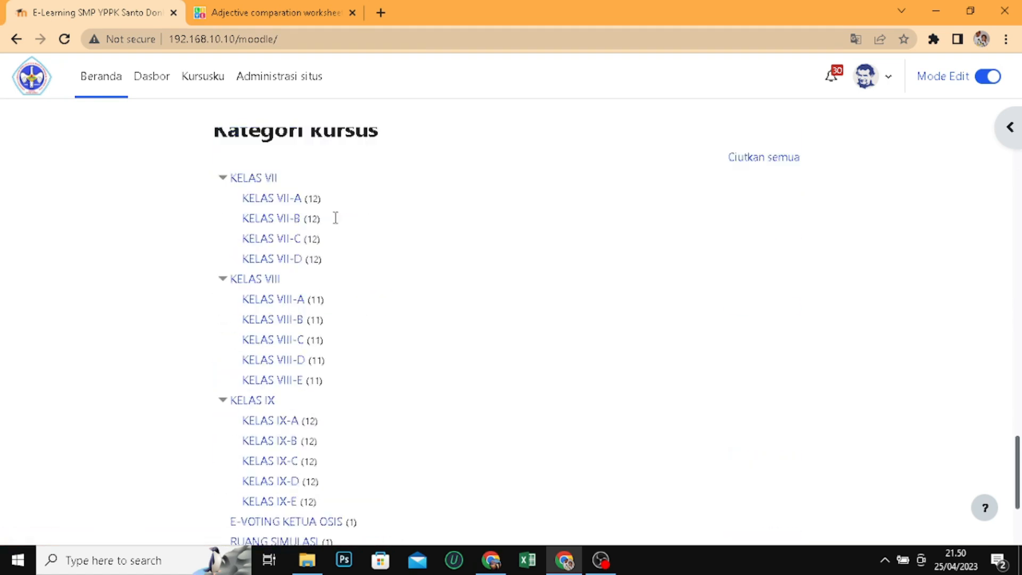
{"action": "left_click", "coordinate": [281, 372]}
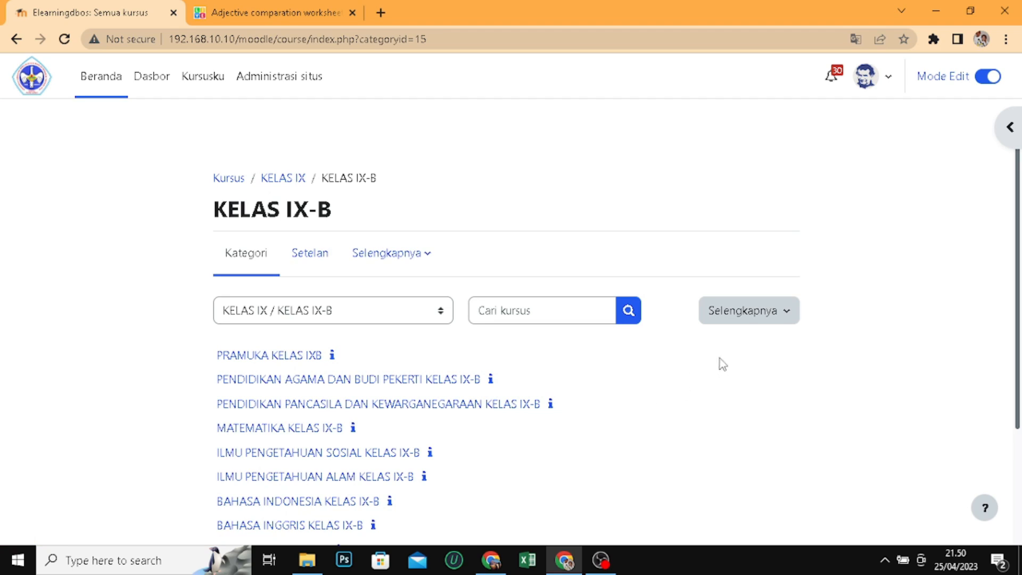
{"action": "scroll", "coordinate": [653, 349], "scroll_direction": "down", "scroll_amount": 3}
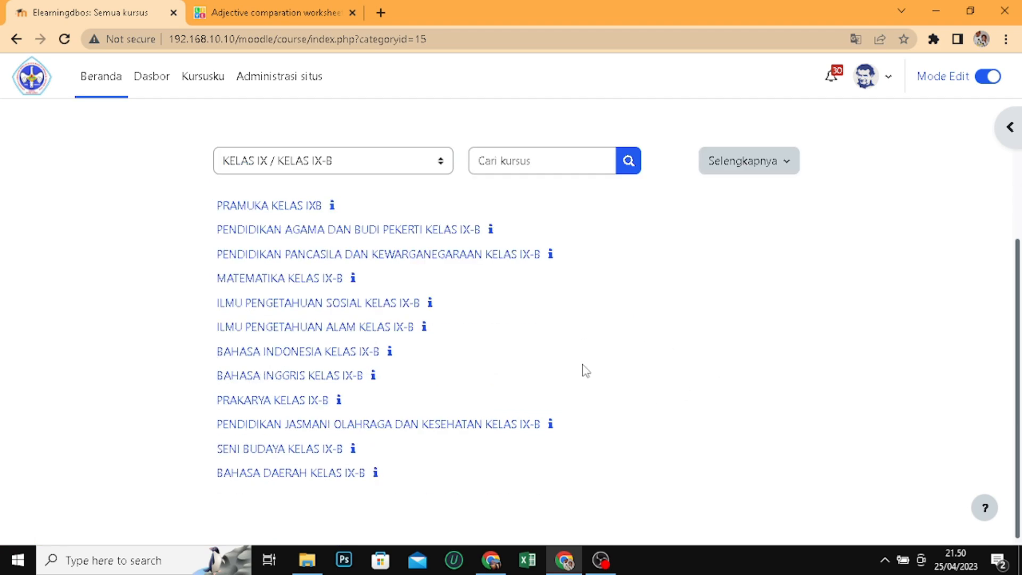
{"action": "left_click", "coordinate": [321, 378]}
{"action": "scroll", "coordinate": [604, 243], "scroll_direction": "down", "scroll_amount": 4}
{"action": "scroll", "coordinate": [604, 243], "scroll_direction": "down", "scroll_amount": 4}
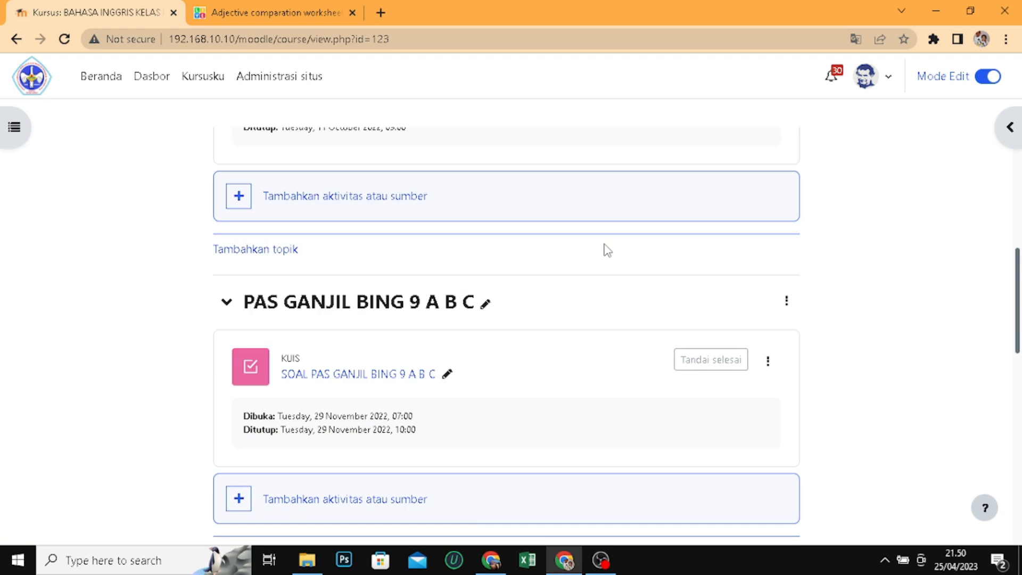
{"action": "scroll", "coordinate": [606, 246], "scroll_direction": "down", "scroll_amount": 10}
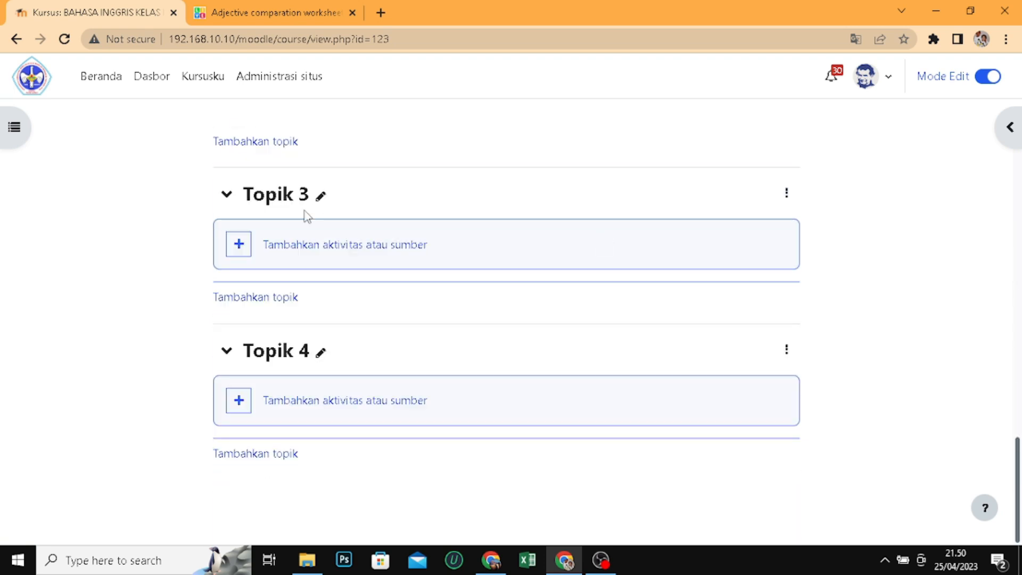
Copy the worksheet's title from Liveworksheets and rename Topik 3 in the Moodle course as "Adjective comparation"
{"action": "left_click", "coordinate": [299, 21]}
{"action": "scroll", "coordinate": [340, 202], "scroll_direction": "up", "scroll_amount": 8}
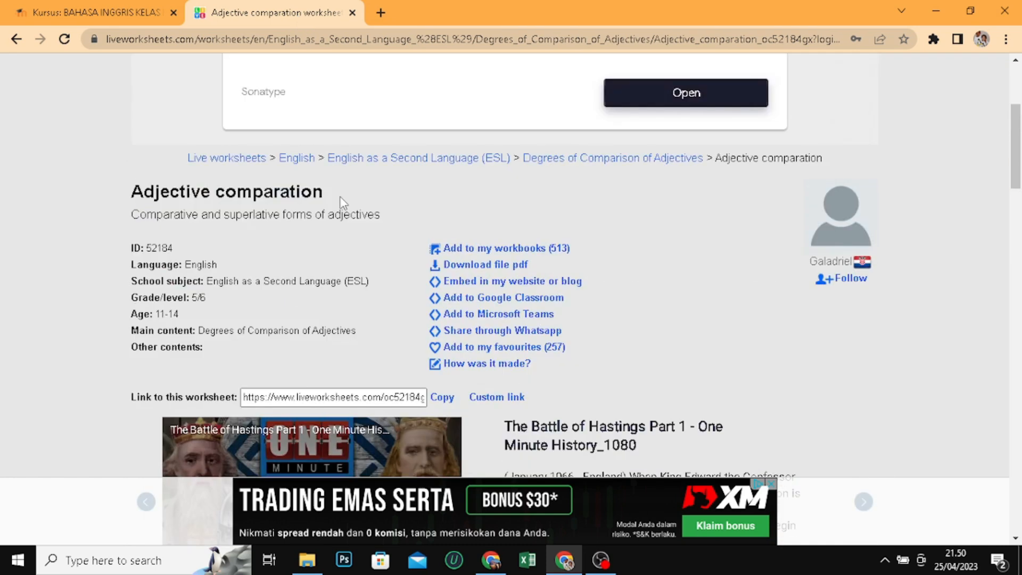
{"action": "left_click_drag", "start_coordinate": [123, 192], "coordinate": [366, 202]}
{"action": "key", "text": "ctrl+c"}
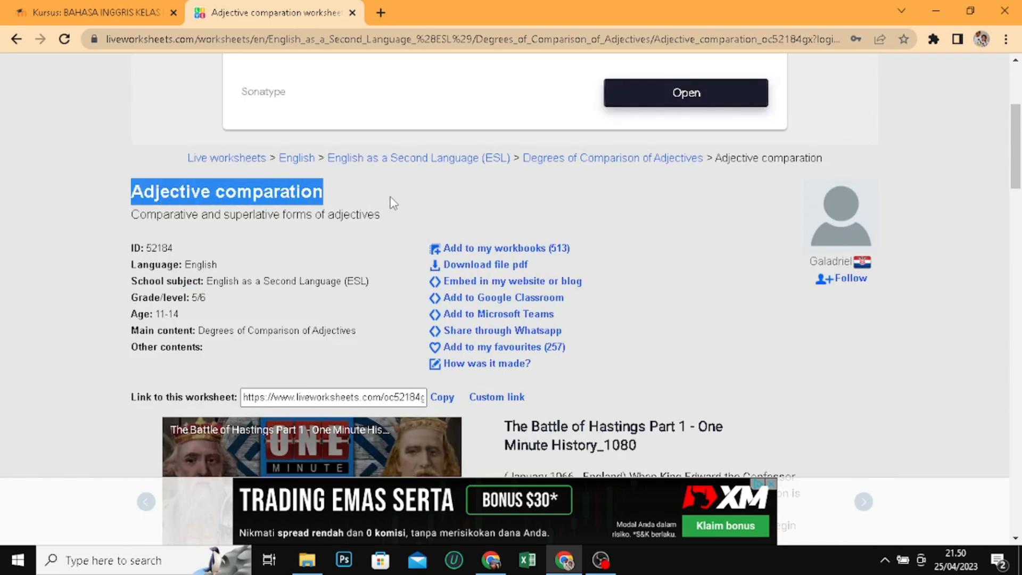
{"action": "left_click", "coordinate": [145, 11]}
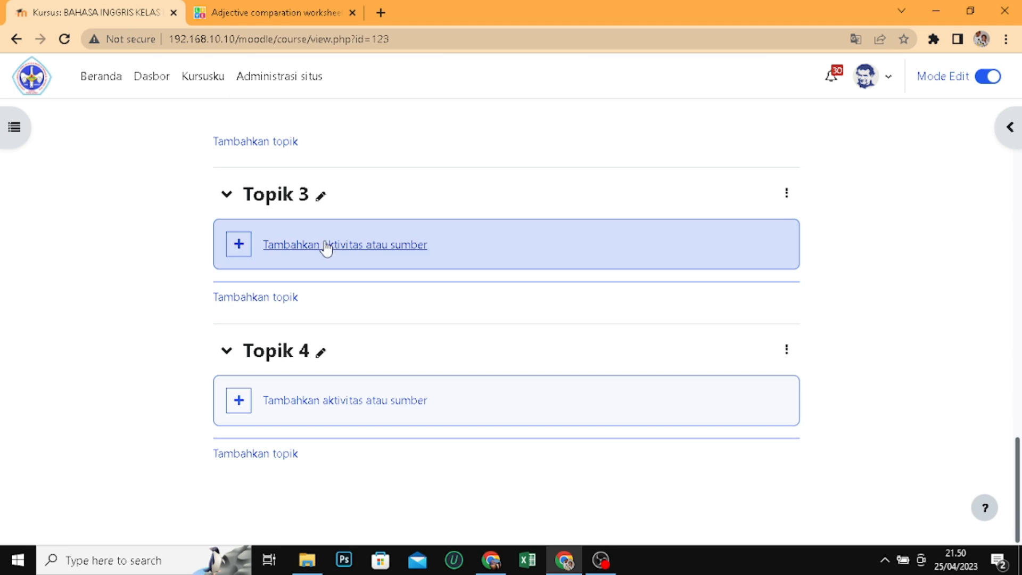
{"action": "left_click", "coordinate": [326, 195]}
{"action": "key", "text": "ctrl+v"}
{"action": "key", "text": "Return"}
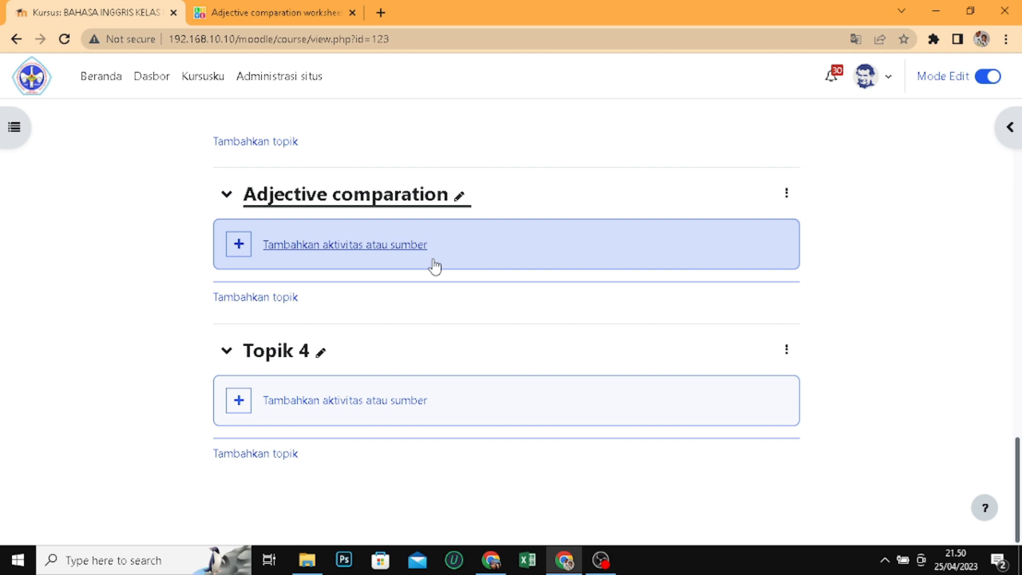
{"action": "left_click", "coordinate": [400, 246]}
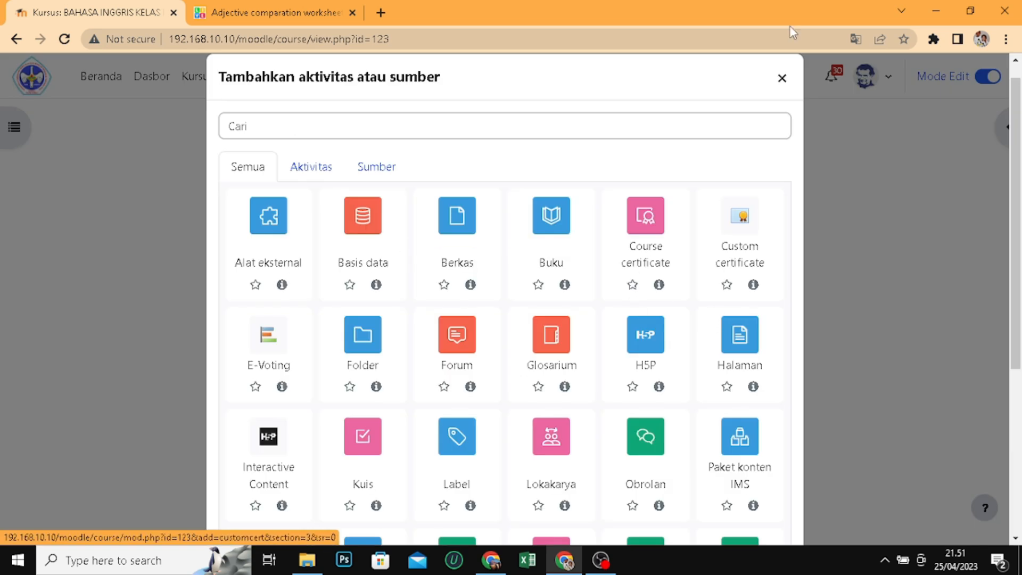
{"action": "left_click", "coordinate": [782, 80]}
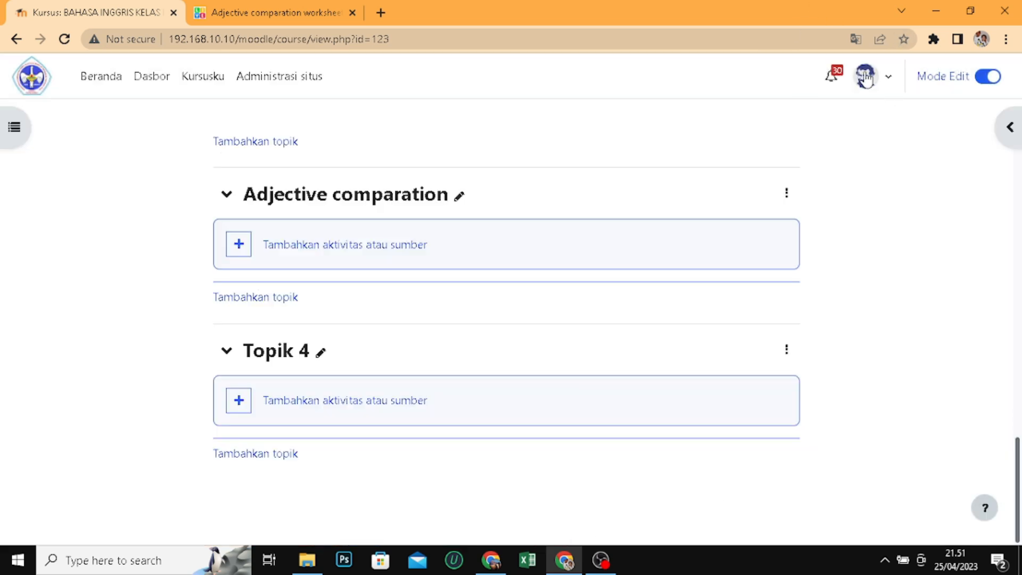
{"action": "left_click", "coordinate": [884, 80]}
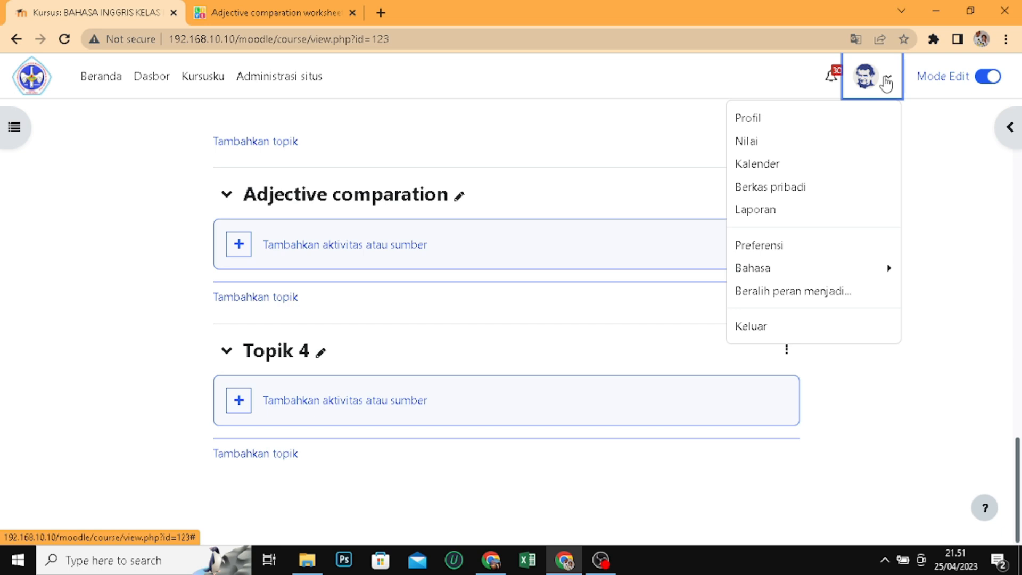
{"action": "left_click", "coordinate": [799, 269]}
{"action": "left_click", "coordinate": [796, 191]}
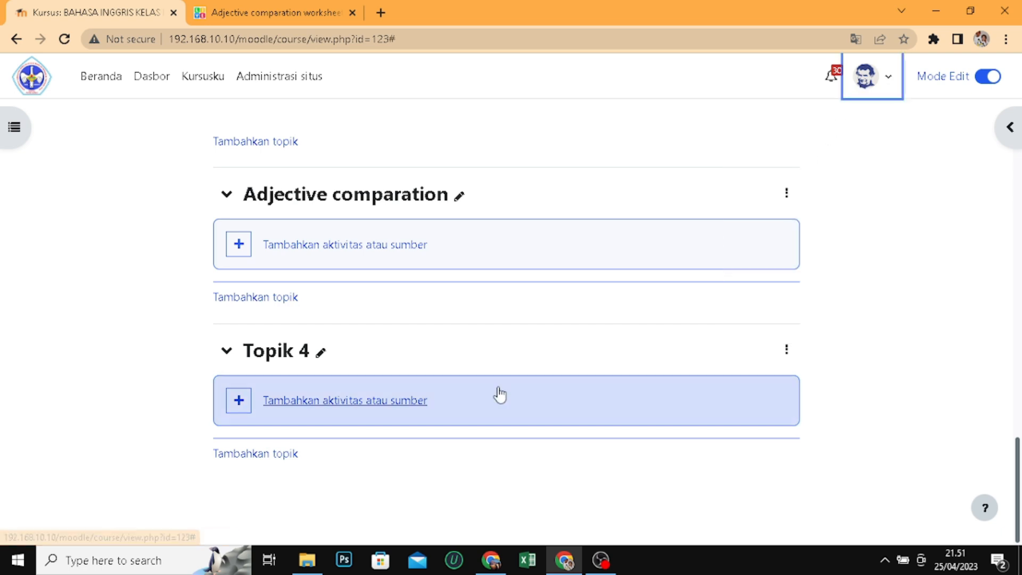
Check the available activity types and the worksheet, and start adding a Halaman resource to the Adjective comparation topic
{"action": "left_click", "coordinate": [344, 248]}
{"action": "scroll", "coordinate": [426, 249], "scroll_direction": "down", "scroll_amount": 1}
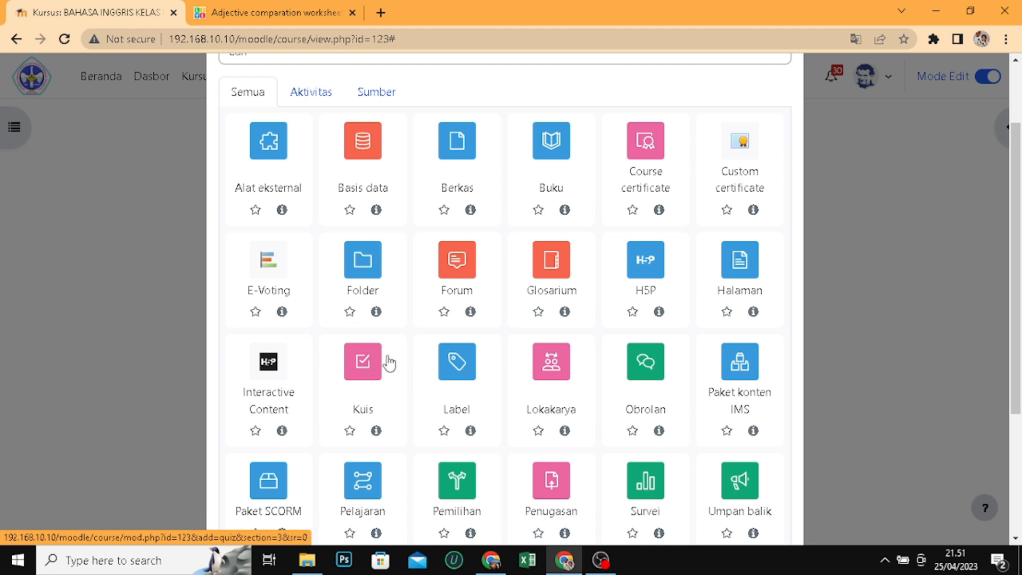
{"action": "scroll", "coordinate": [735, 338], "scroll_direction": "down", "scroll_amount": 2}
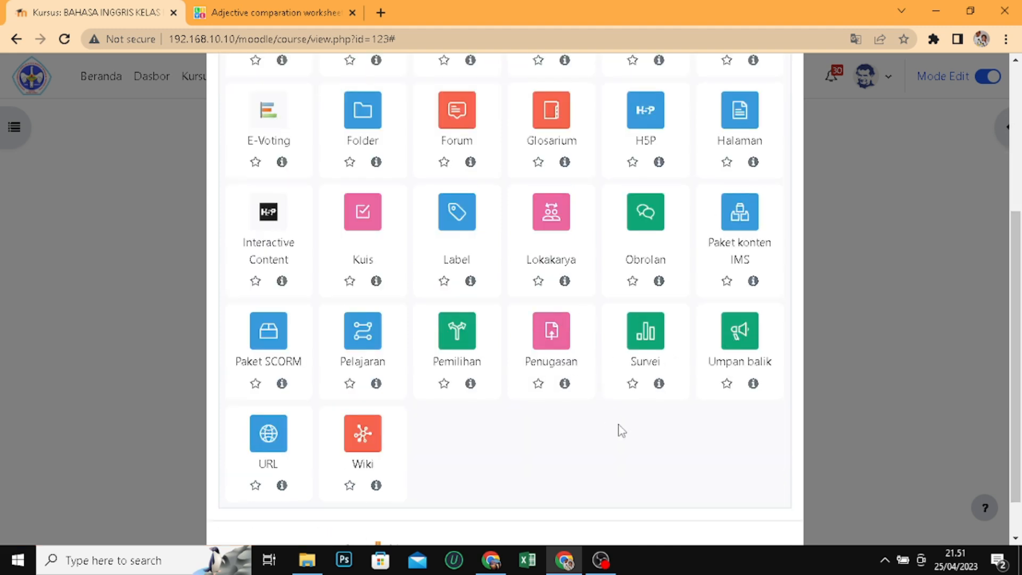
{"action": "scroll", "coordinate": [479, 399], "scroll_direction": "up", "scroll_amount": 2}
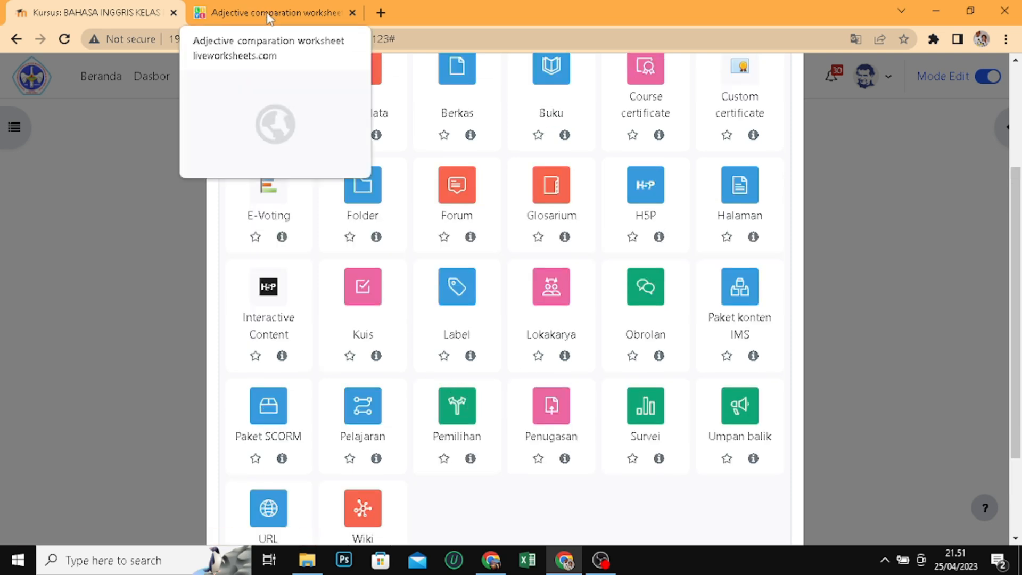
{"action": "left_click", "coordinate": [300, 11]}
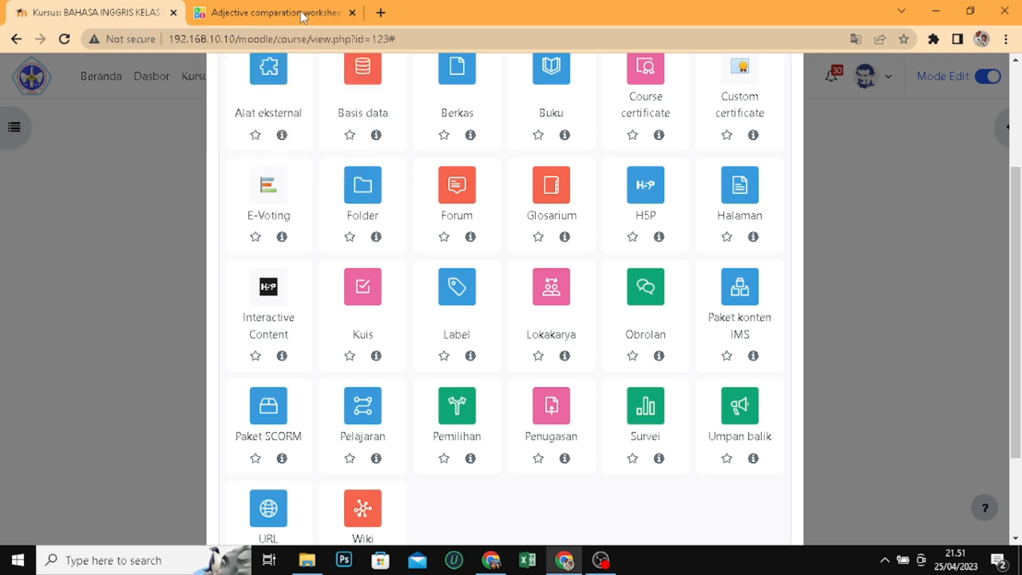
{"action": "scroll", "coordinate": [778, 368], "scroll_direction": "down", "scroll_amount": 8}
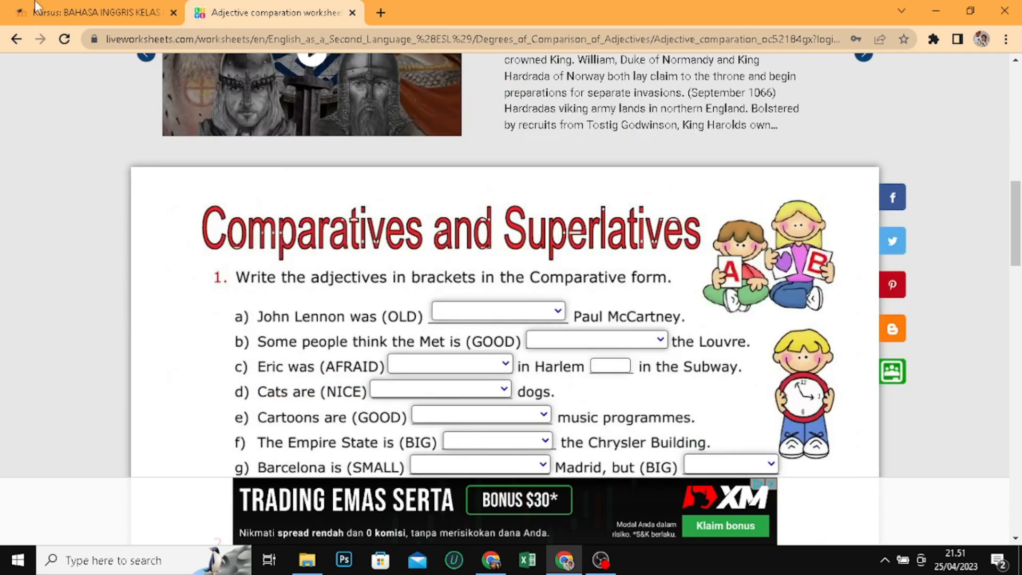
{"action": "left_click", "coordinate": [69, 15]}
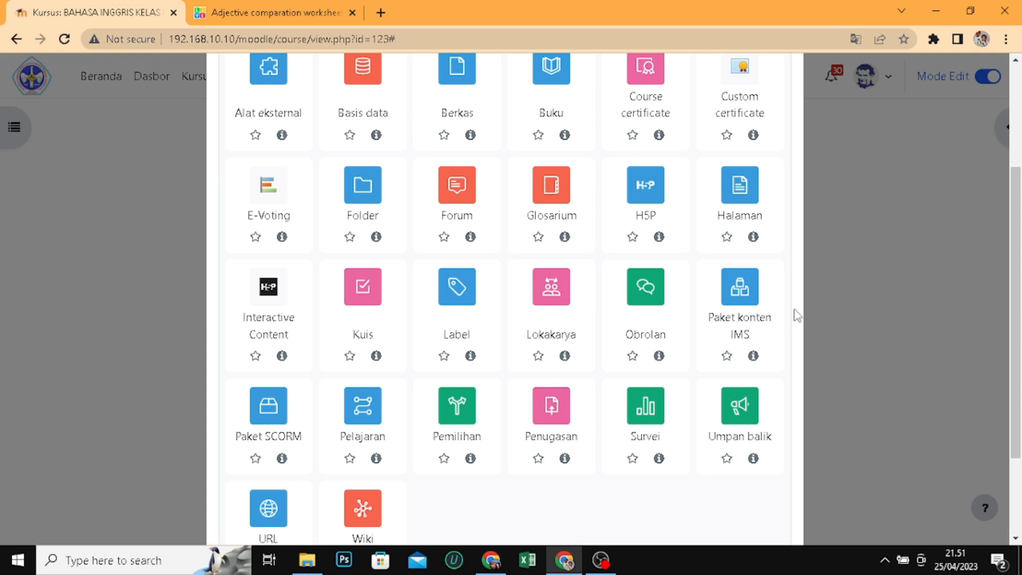
{"action": "left_click", "coordinate": [744, 203]}
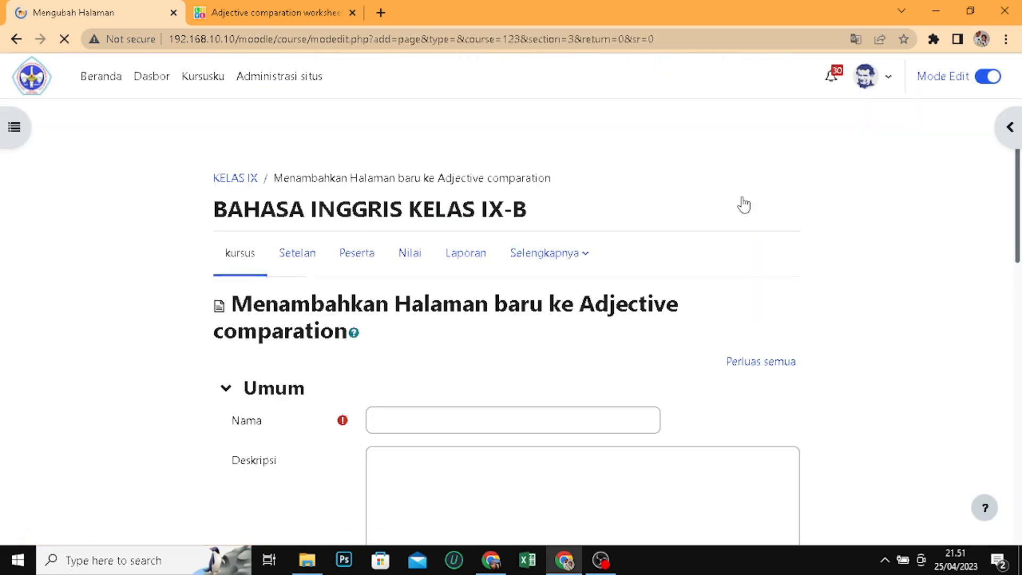
Name the new page with the copied title "Adjective comparation"
{"action": "left_click", "coordinate": [415, 416]}
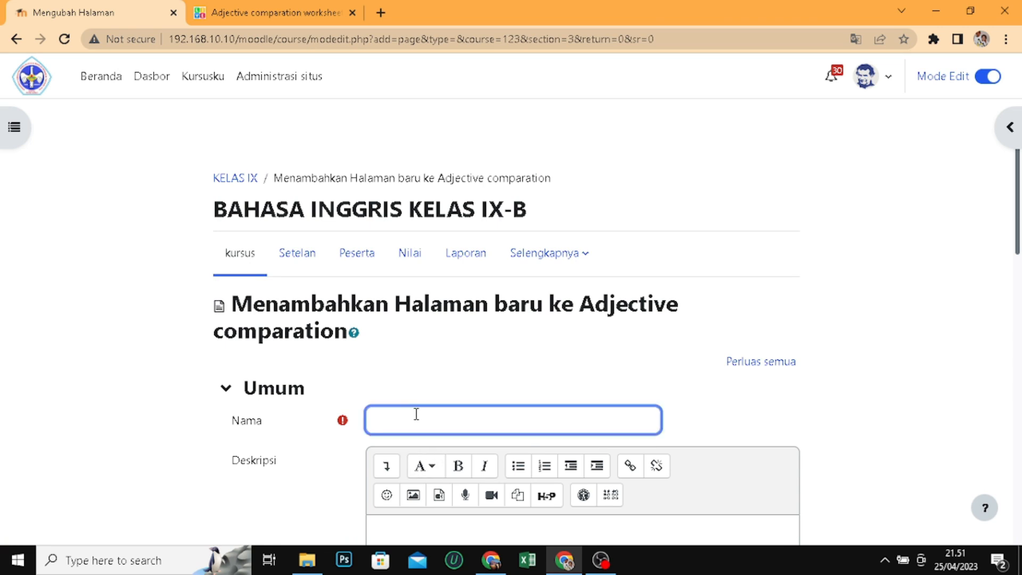
{"action": "type", "text": "Adjective comparation"}
{"action": "scroll", "coordinate": [423, 381], "scroll_direction": "down", "scroll_amount": 3}
Enter the description "KERJALANLAH SOAL-SOAL DI BAWAH INI" and enable showing it on the course page
{"action": "left_click", "coordinate": [465, 385]}
{"action": "scroll", "coordinate": [476, 399], "scroll_direction": "down", "scroll_amount": 3}
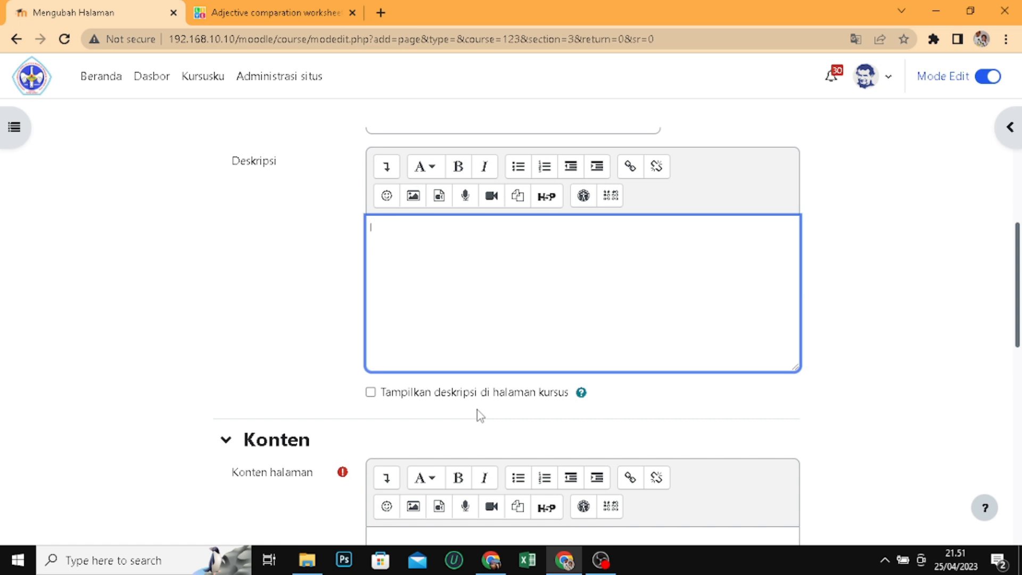
{"action": "type", "text": "KERJALANLAH SOAL-SOAL DI BAWAH INI"}
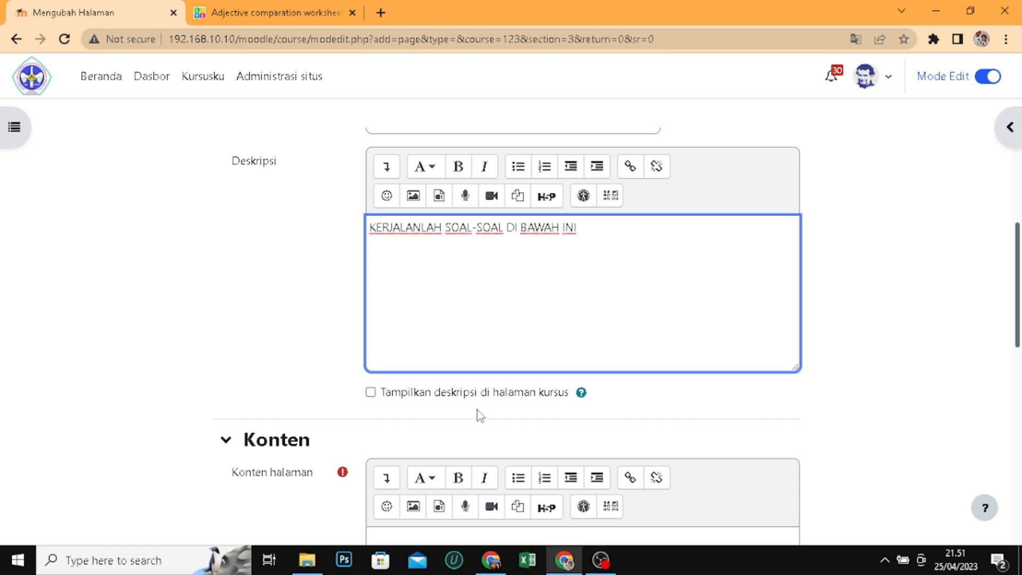
{"action": "left_click", "coordinate": [377, 395]}
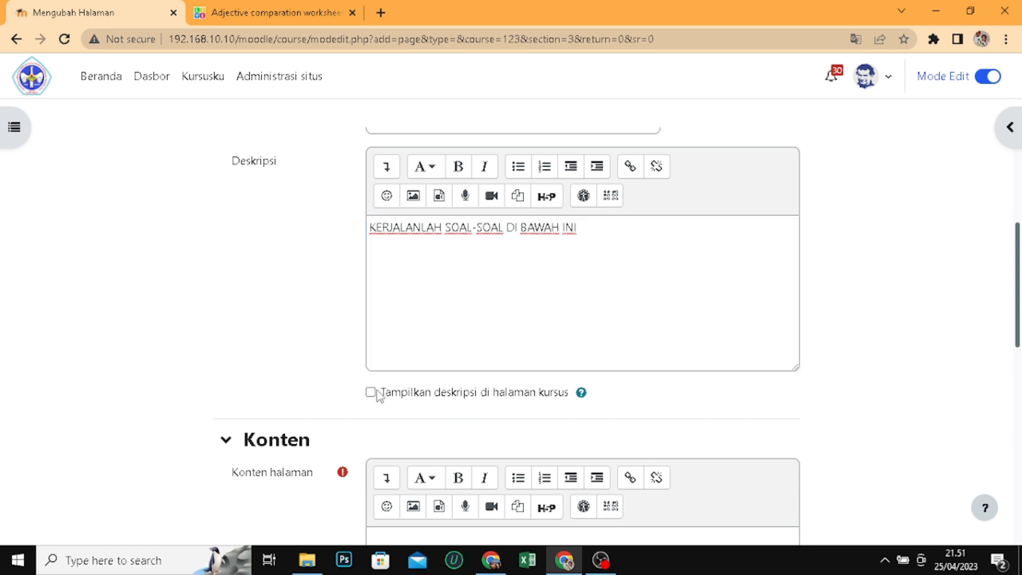
{"action": "left_click", "coordinate": [372, 392]}
Place the cursor in the page content and open the worksheet's website embed code on Liveworksheets
{"action": "scroll", "coordinate": [685, 345], "scroll_direction": "down", "scroll_amount": 3}
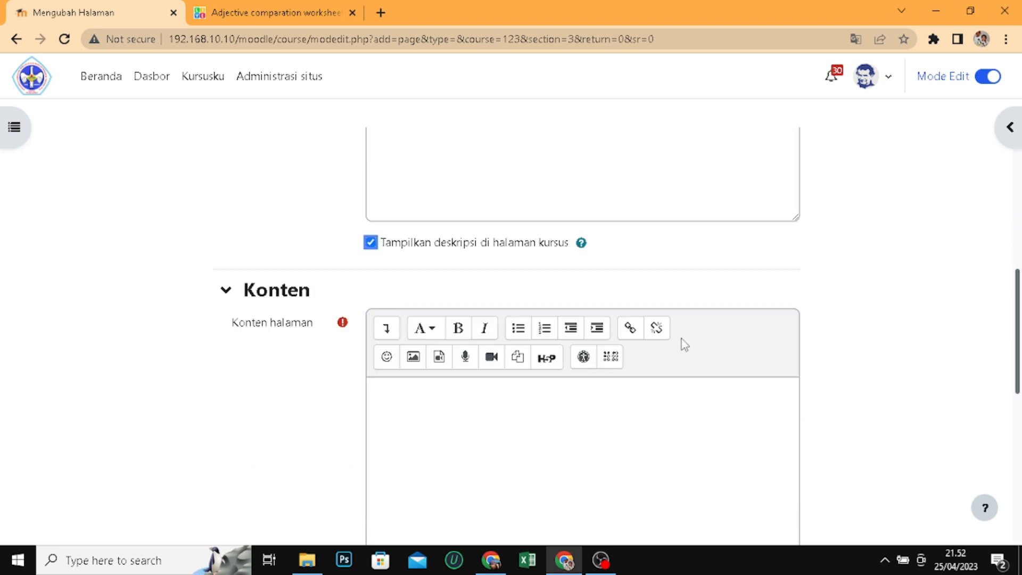
{"action": "scroll", "coordinate": [683, 341], "scroll_direction": "down", "scroll_amount": 3}
{"action": "left_click", "coordinate": [420, 252]}
{"action": "left_click", "coordinate": [296, 6]}
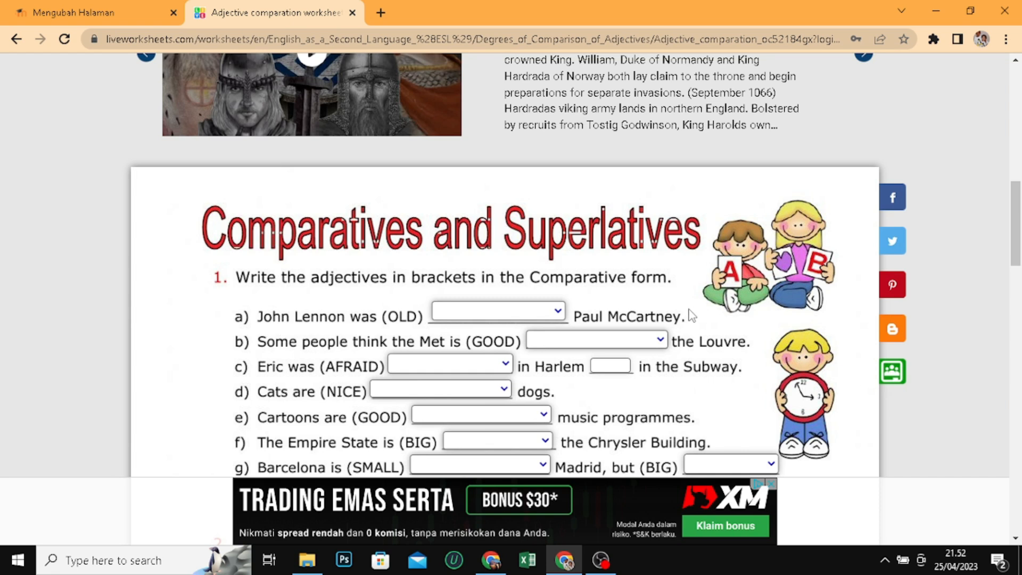
{"action": "scroll", "coordinate": [501, 295], "scroll_direction": "down", "scroll_amount": 3}
{"action": "scroll", "coordinate": [502, 293], "scroll_direction": "up", "scroll_amount": 5}
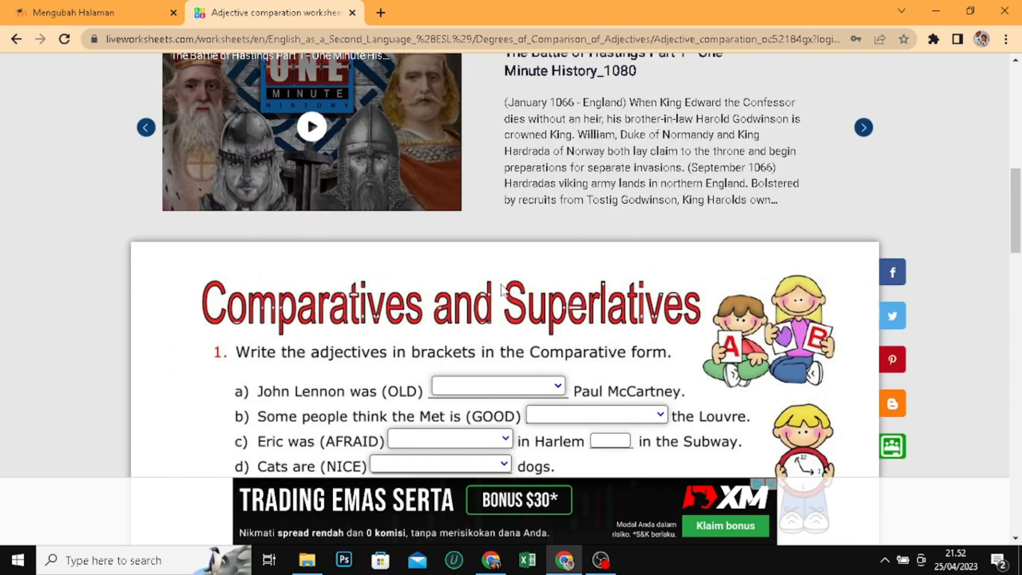
{"action": "scroll", "coordinate": [501, 284], "scroll_direction": "down", "scroll_amount": 2}
{"action": "scroll", "coordinate": [618, 275], "scroll_direction": "up", "scroll_amount": 8}
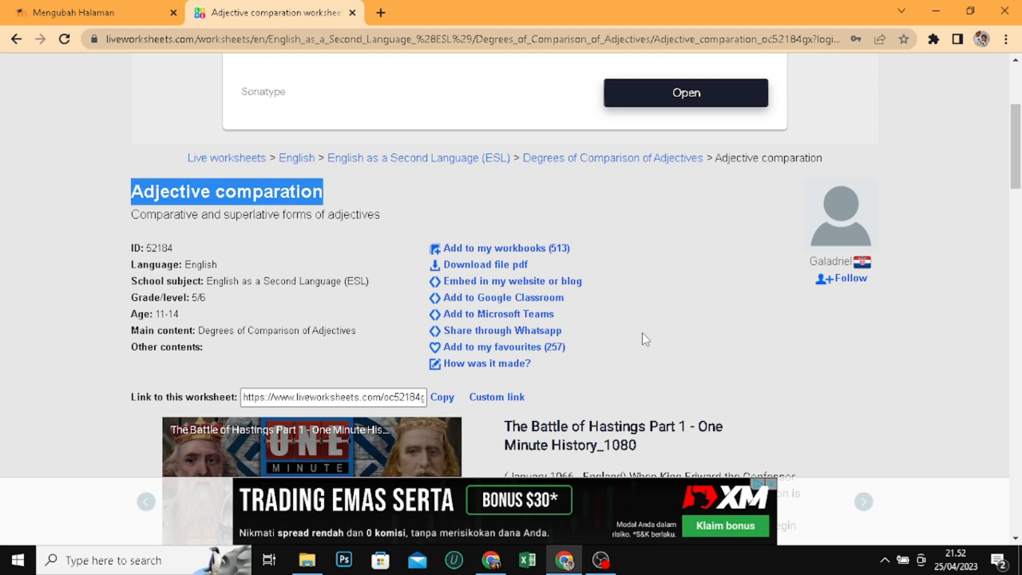
{"action": "left_click", "coordinate": [512, 290]}
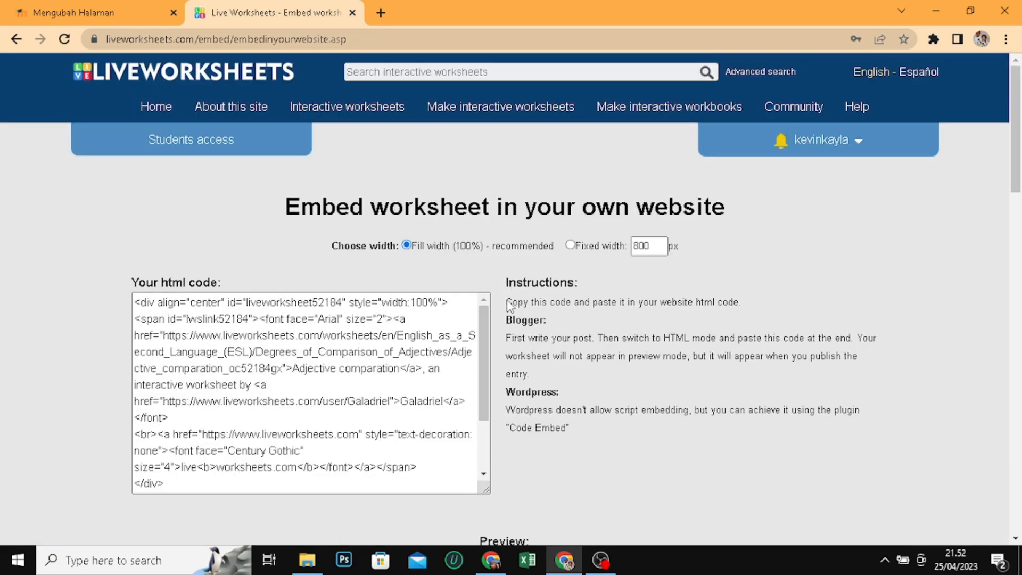
Set the embed code to a fixed width of 800 px and copy the whole HTML code
{"action": "left_click_drag", "start_coordinate": [484, 337], "coordinate": [507, 314]}
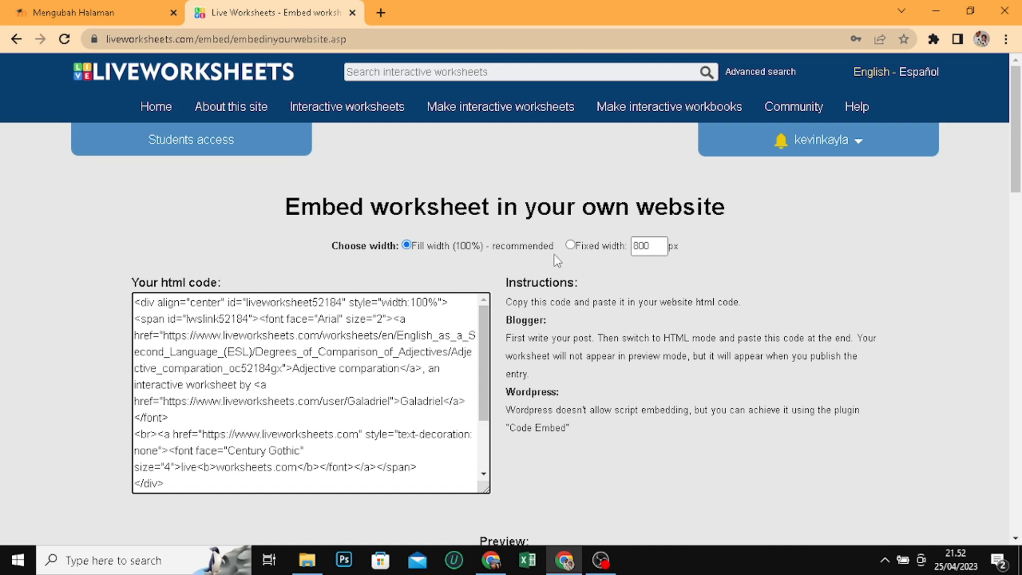
{"action": "left_click", "coordinate": [571, 245]}
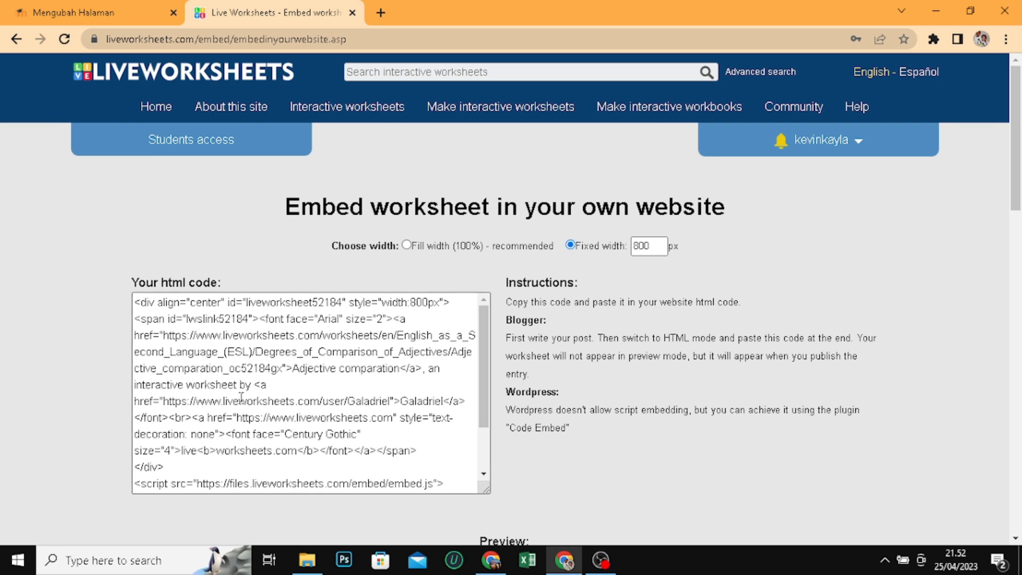
{"action": "left_click", "coordinate": [270, 335]}
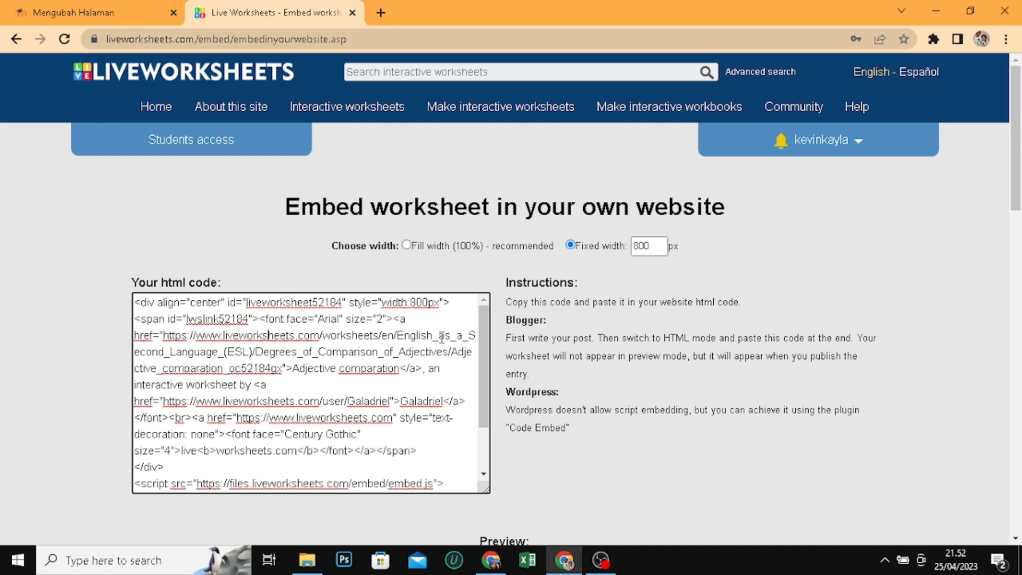
{"action": "key", "text": "ctrl+a"}
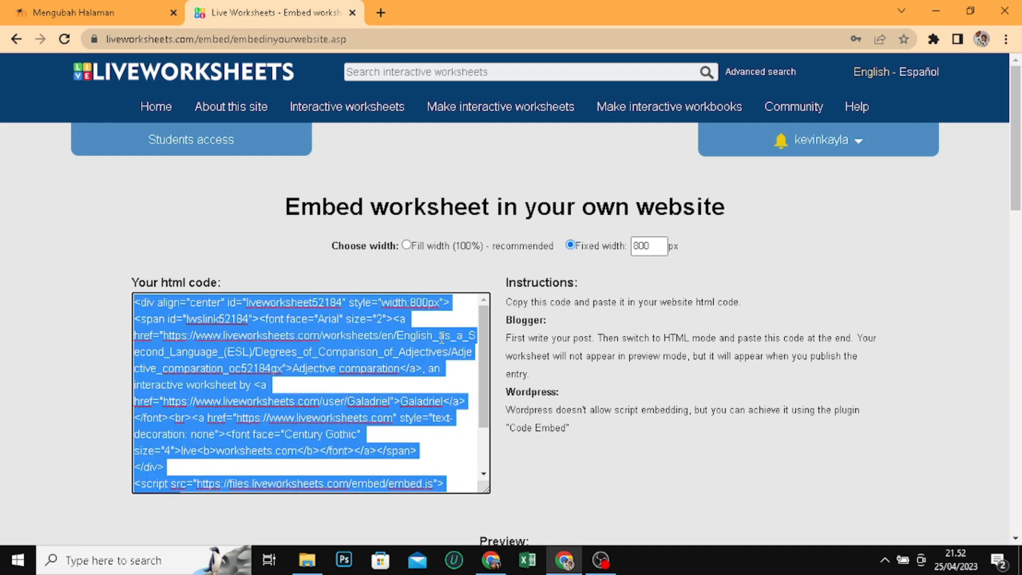
Paste the copied Liveworksheets embed code into the HTML source of the Moodle page's content
{"action": "left_click", "coordinate": [127, 12]}
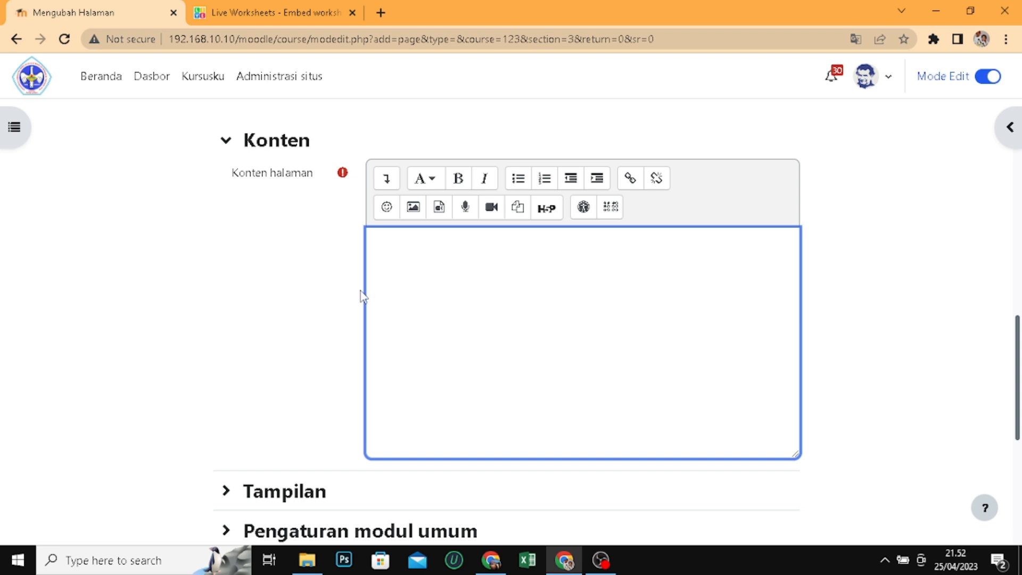
{"action": "left_click", "coordinate": [388, 180]}
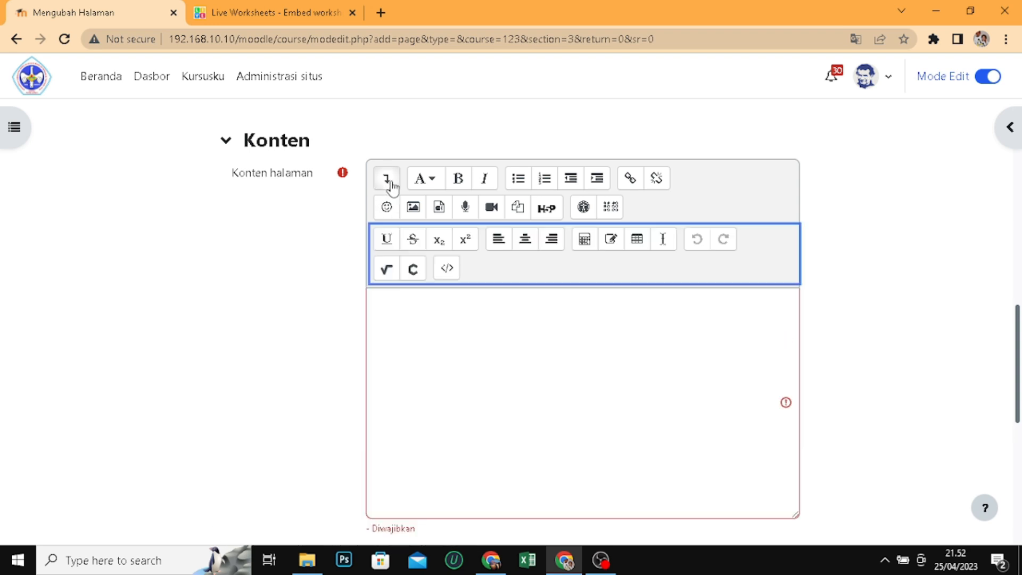
{"action": "left_click", "coordinate": [448, 270]}
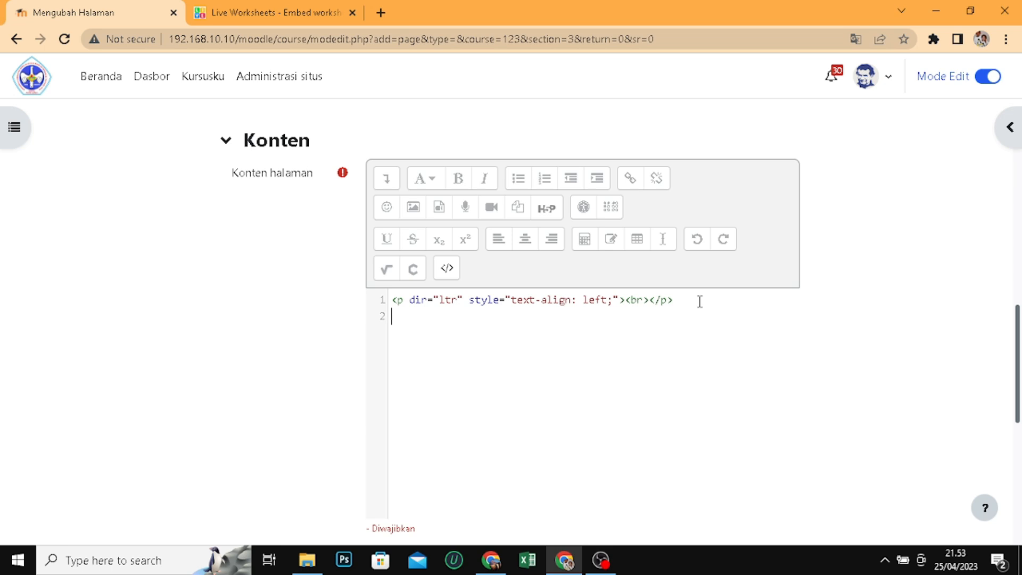
{"action": "key", "text": "ctrl+v"}
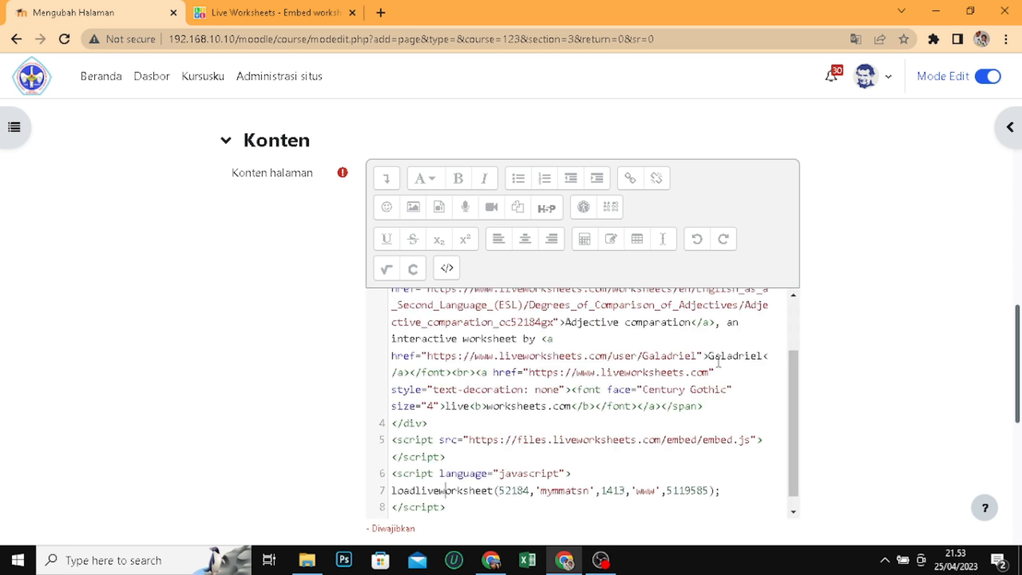
Save the new Adjective comparation page and display it
{"action": "scroll", "coordinate": [718, 362], "scroll_direction": "down", "scroll_amount": 4}
{"action": "scroll", "coordinate": [648, 322], "scroll_direction": "down", "scroll_amount": 3}
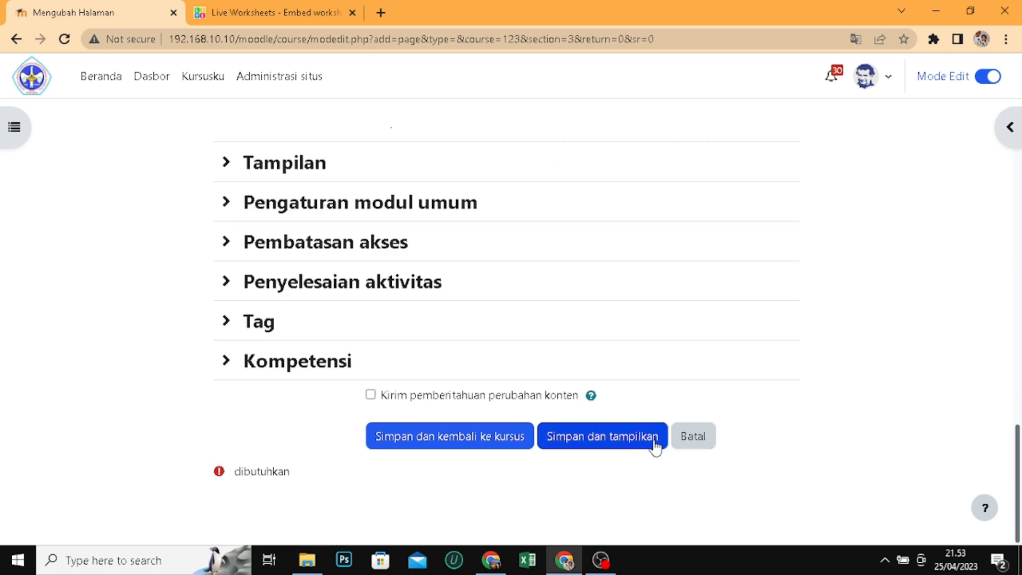
{"action": "left_click", "coordinate": [635, 438]}
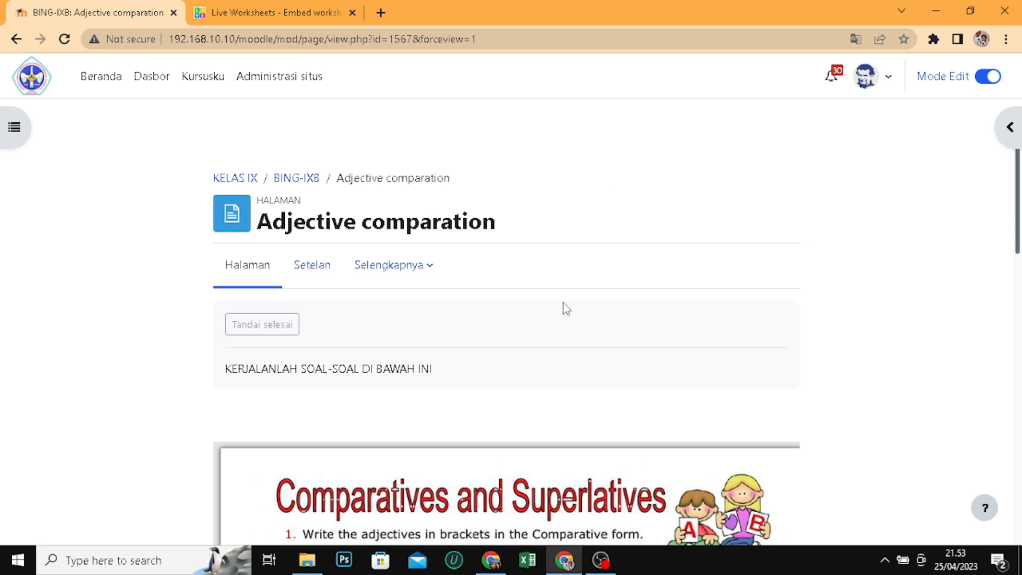
Review the embedded Comparatives and Superlatives worksheet on the page, from its heading down to the Finish!! button
{"action": "scroll", "coordinate": [565, 308], "scroll_direction": "down", "scroll_amount": 10}
{"action": "scroll", "coordinate": [569, 351], "scroll_direction": "up", "scroll_amount": 4}
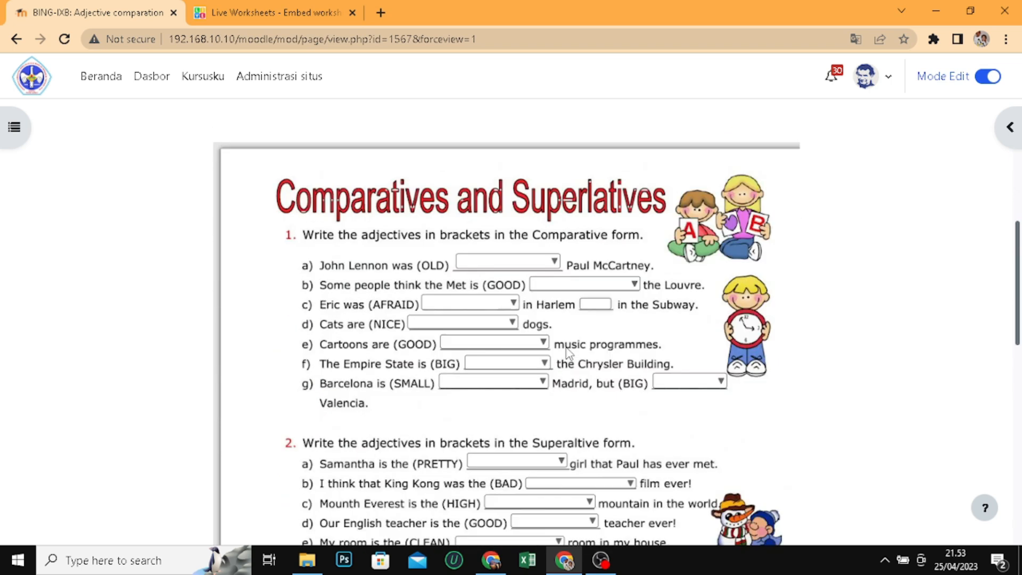
{"action": "scroll", "coordinate": [568, 352], "scroll_direction": "up", "scroll_amount": 1}
{"action": "scroll", "coordinate": [571, 360], "scroll_direction": "down", "scroll_amount": 4}
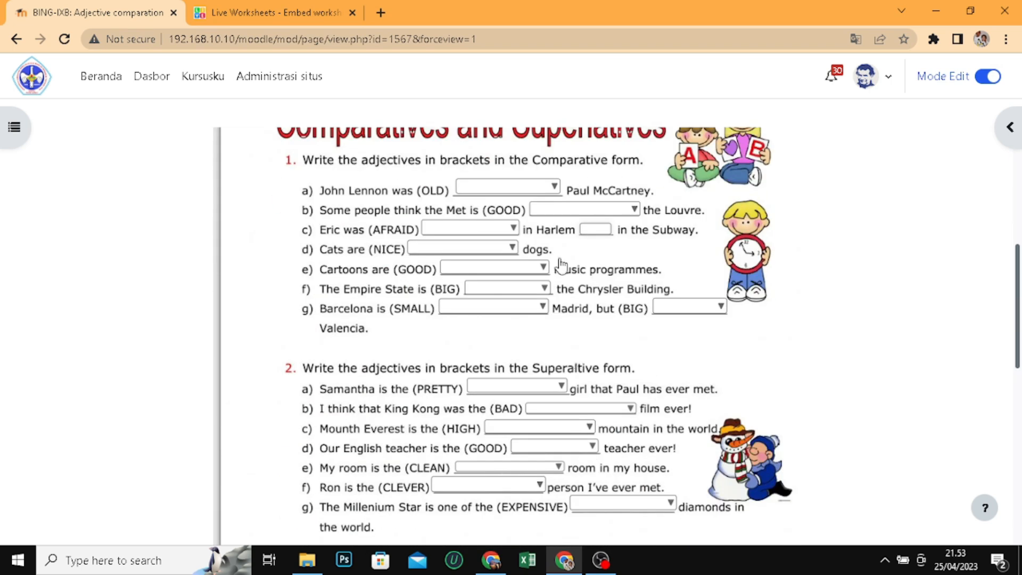
{"action": "scroll", "coordinate": [560, 266], "scroll_direction": "down", "scroll_amount": 6}
{"action": "scroll", "coordinate": [571, 307], "scroll_direction": "down", "scroll_amount": 3}
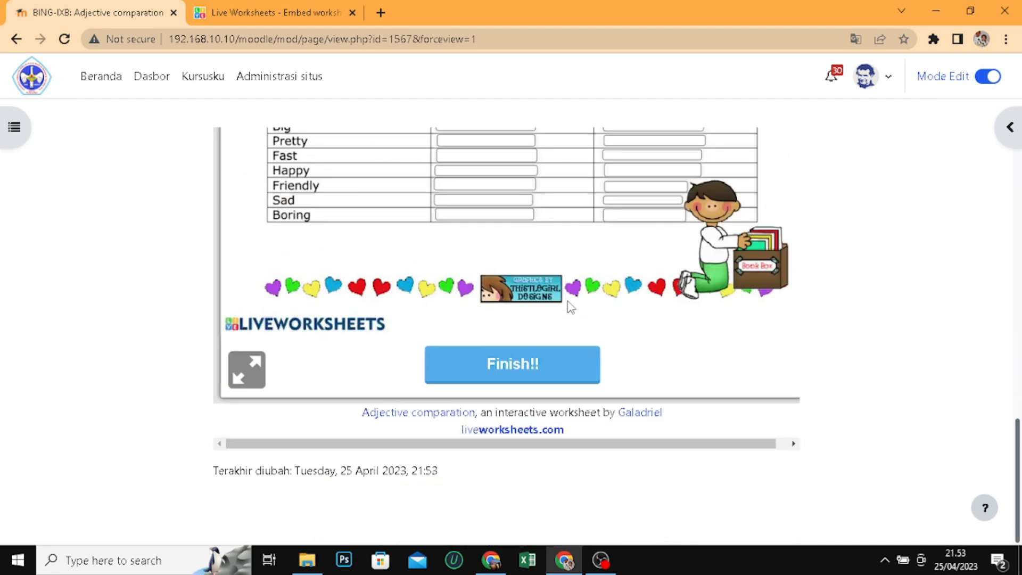
Compare the original Adjective comparation worksheet on Liveworksheets with the version embedded in the Moodle page
{"action": "left_click", "coordinate": [281, 14]}
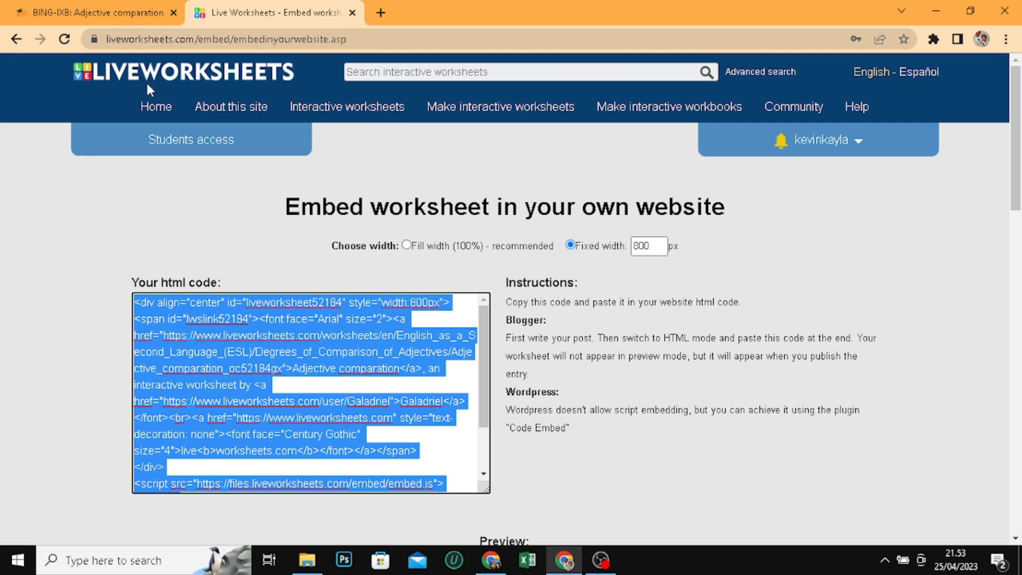
{"action": "left_click", "coordinate": [16, 39]}
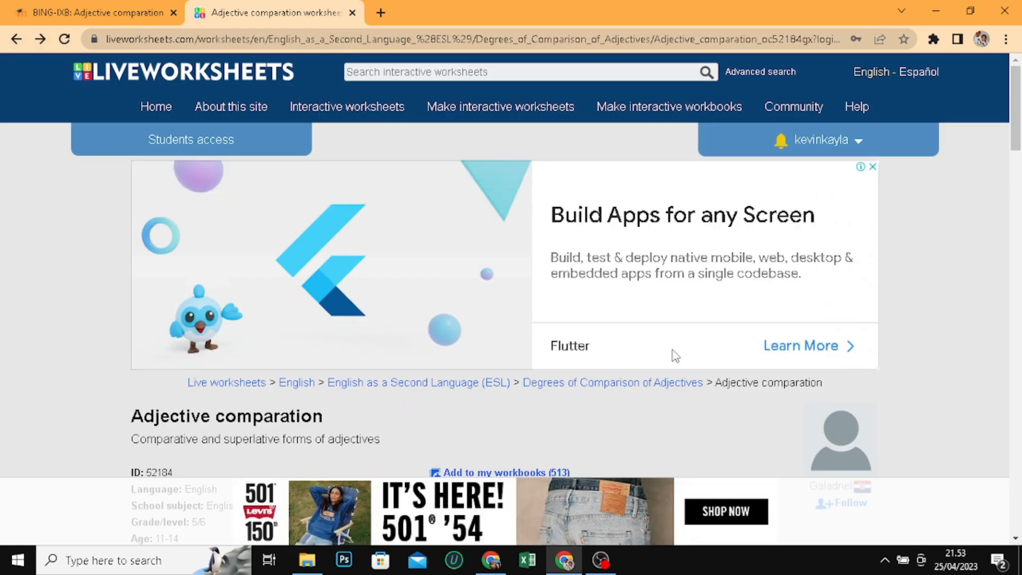
{"action": "scroll", "coordinate": [656, 311], "scroll_direction": "down", "scroll_amount": 8}
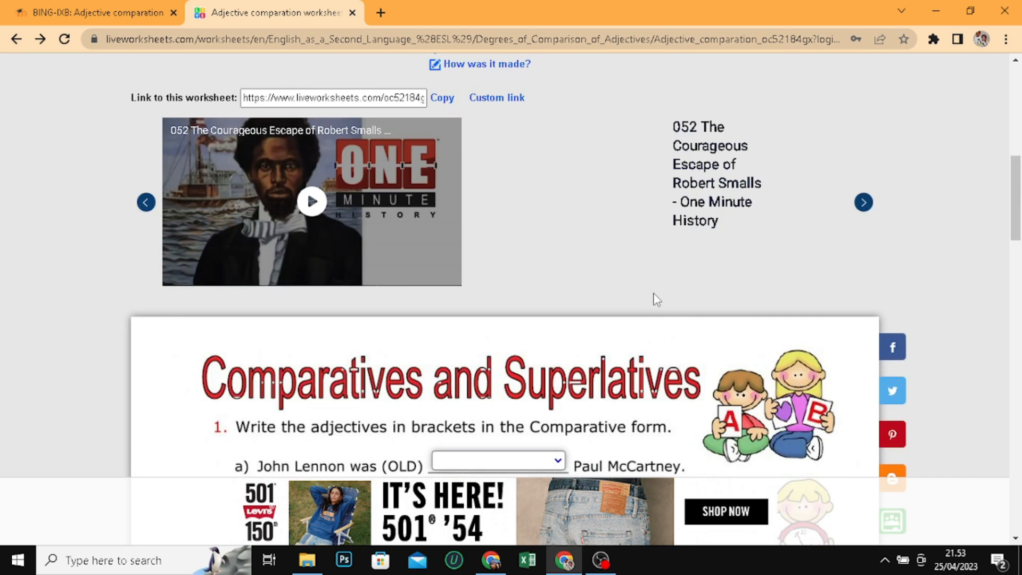
{"action": "scroll", "coordinate": [656, 300], "scroll_direction": "down", "scroll_amount": 8}
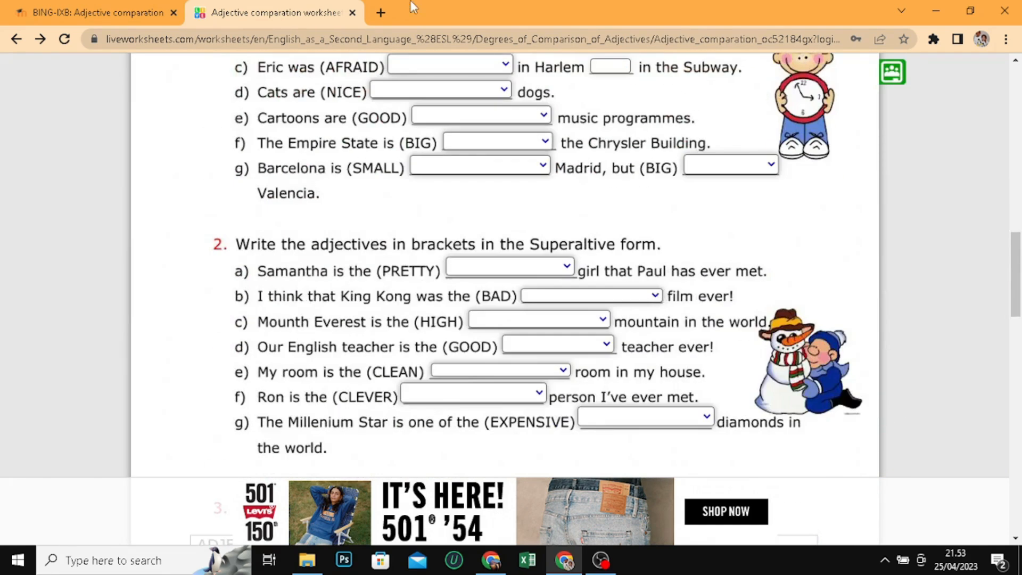
{"action": "left_click", "coordinate": [94, 22]}
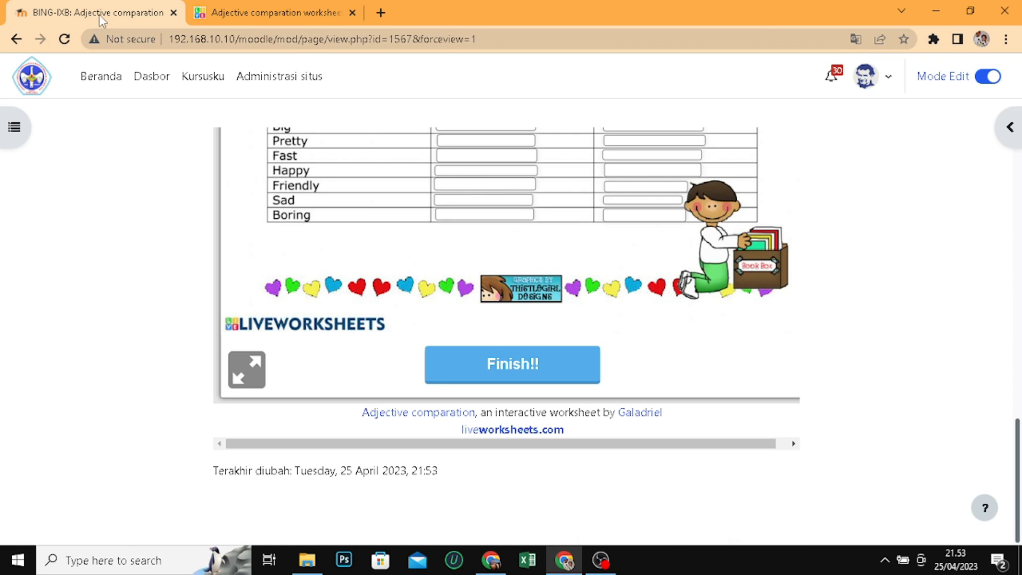
{"action": "scroll", "coordinate": [727, 387], "scroll_direction": "up", "scroll_amount": 10}
{"action": "scroll", "coordinate": [727, 387], "scroll_direction": "up", "scroll_amount": 3}
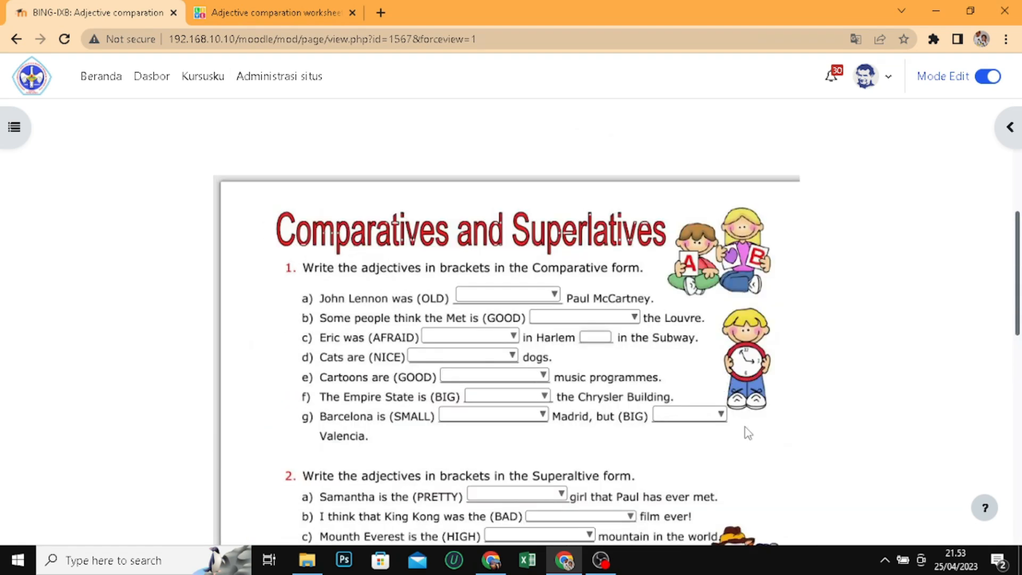
{"action": "scroll", "coordinate": [703, 384], "scroll_direction": "up", "scroll_amount": 5}
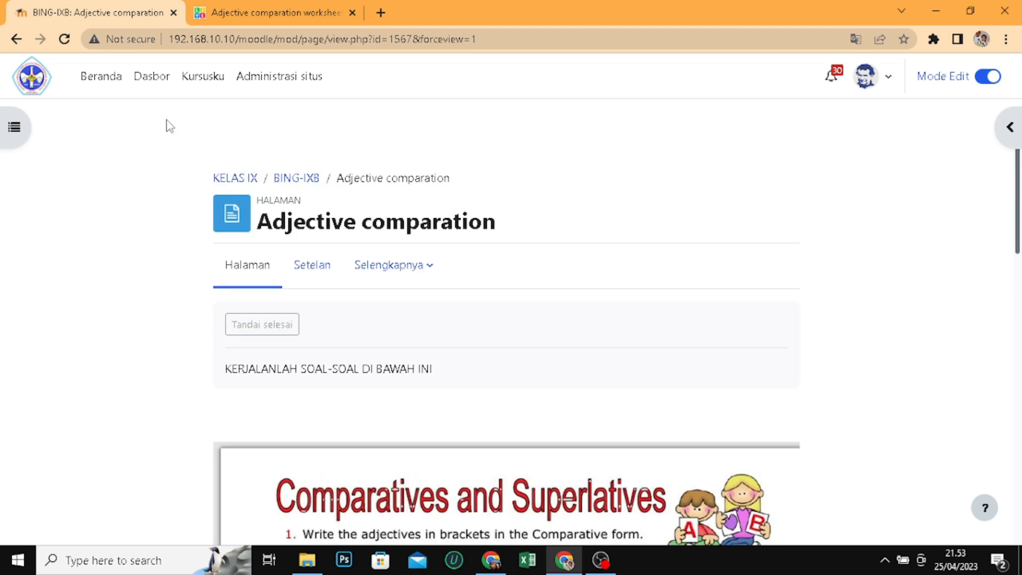
Go to the Moodle home page, switch to the student account's Chrome window and reload the site there to find the course categories
{"action": "left_click", "coordinate": [91, 76]}
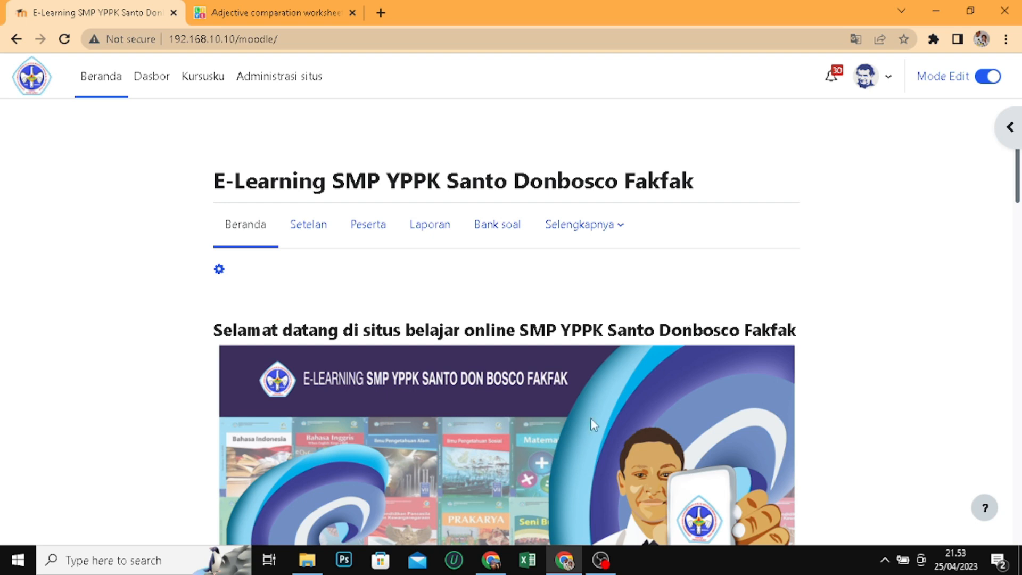
{"action": "left_click", "coordinate": [491, 560]}
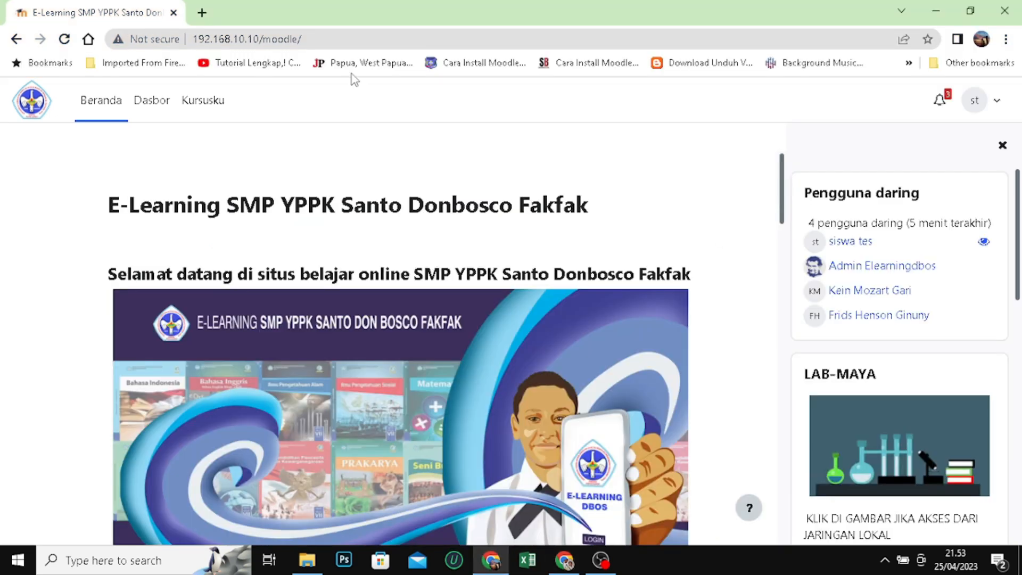
{"action": "left_click", "coordinate": [378, 37]}
{"action": "key", "text": "Return"}
{"action": "scroll", "coordinate": [301, 202], "scroll_direction": "down", "scroll_amount": 5}
{"action": "scroll", "coordinate": [301, 202], "scroll_direction": "down", "scroll_amount": 20}
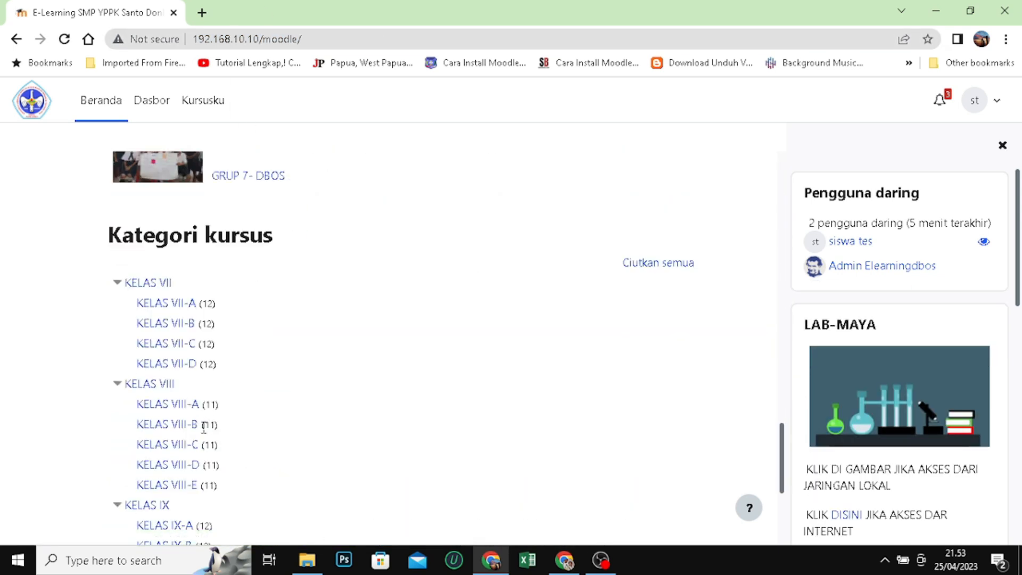
{"action": "left_click", "coordinate": [172, 425]}
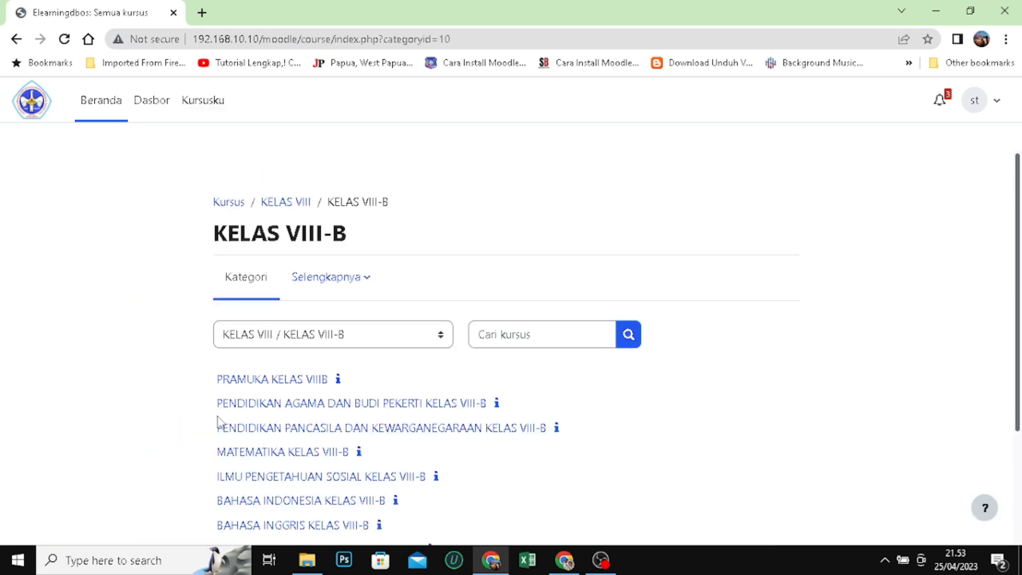
{"action": "scroll", "coordinate": [357, 304], "scroll_direction": "down", "scroll_amount": 3}
{"action": "left_click", "coordinate": [334, 376]}
{"action": "scroll", "coordinate": [539, 229], "scroll_direction": "down", "scroll_amount": 4}
{"action": "scroll", "coordinate": [540, 236], "scroll_direction": "down", "scroll_amount": 20}
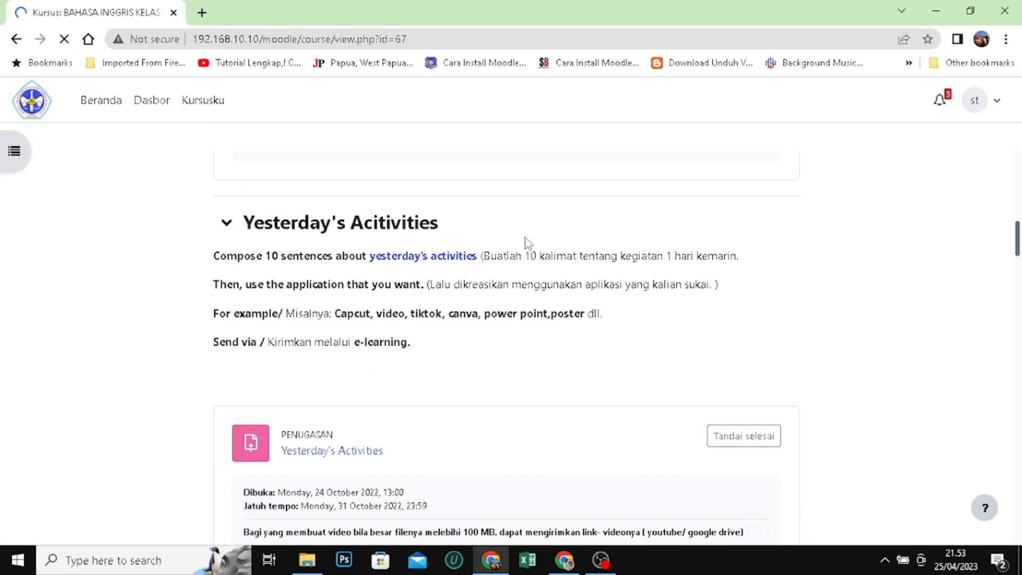
{"action": "scroll", "coordinate": [518, 269], "scroll_direction": "down", "scroll_amount": 20}
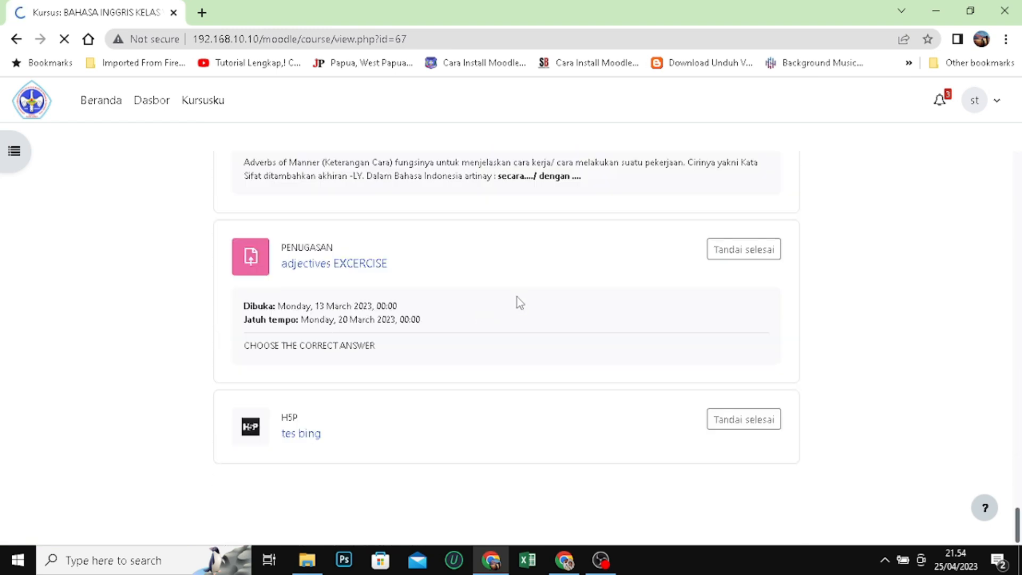
{"action": "scroll", "coordinate": [395, 359], "scroll_direction": "up", "scroll_amount": 20}
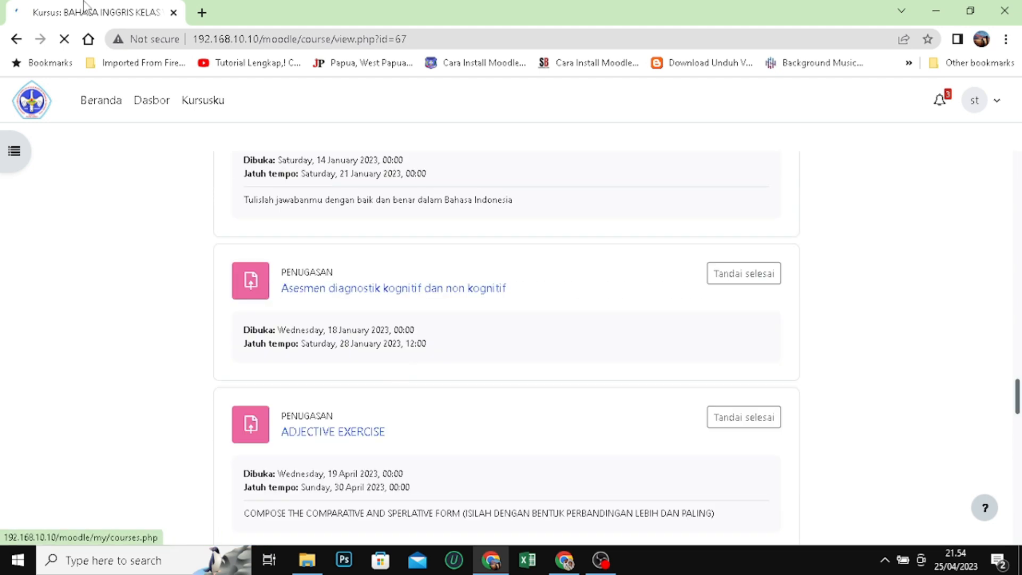
{"action": "left_click", "coordinate": [13, 43]}
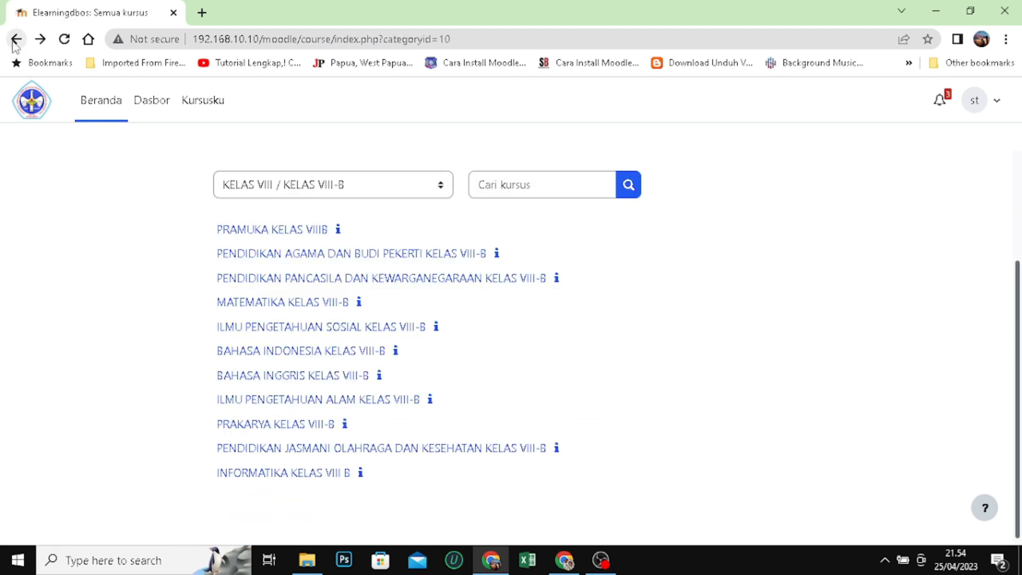
{"action": "left_click", "coordinate": [15, 44]}
Open the BAHASA INGGRIS KELAS IX-B course from the KELAS IX-B category and find its Adjective comparation section
{"action": "scroll", "coordinate": [331, 233], "scroll_direction": "down", "scroll_amount": 15}
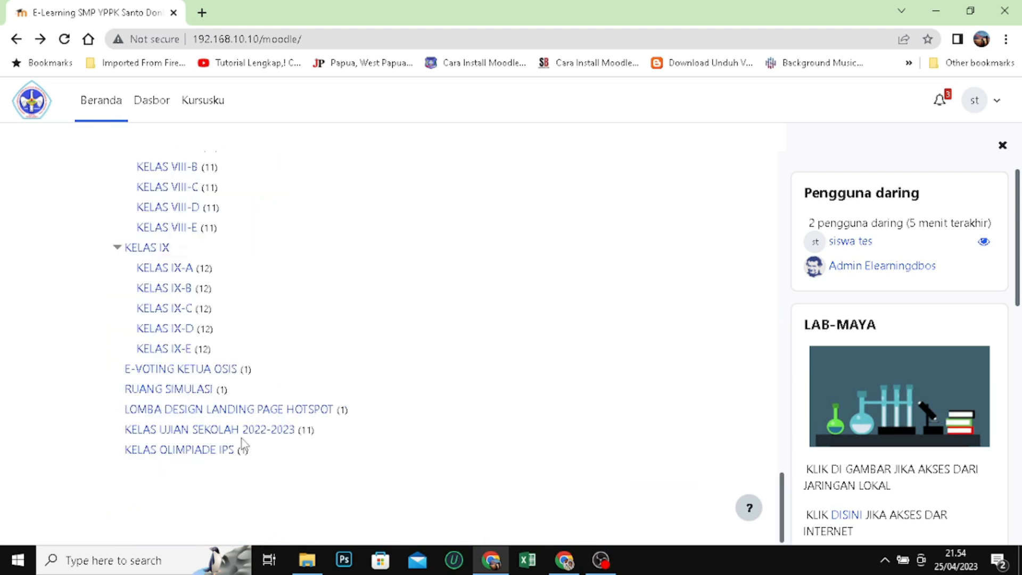
{"action": "left_click", "coordinate": [180, 288]}
{"action": "scroll", "coordinate": [481, 335], "scroll_direction": "down", "scroll_amount": 3}
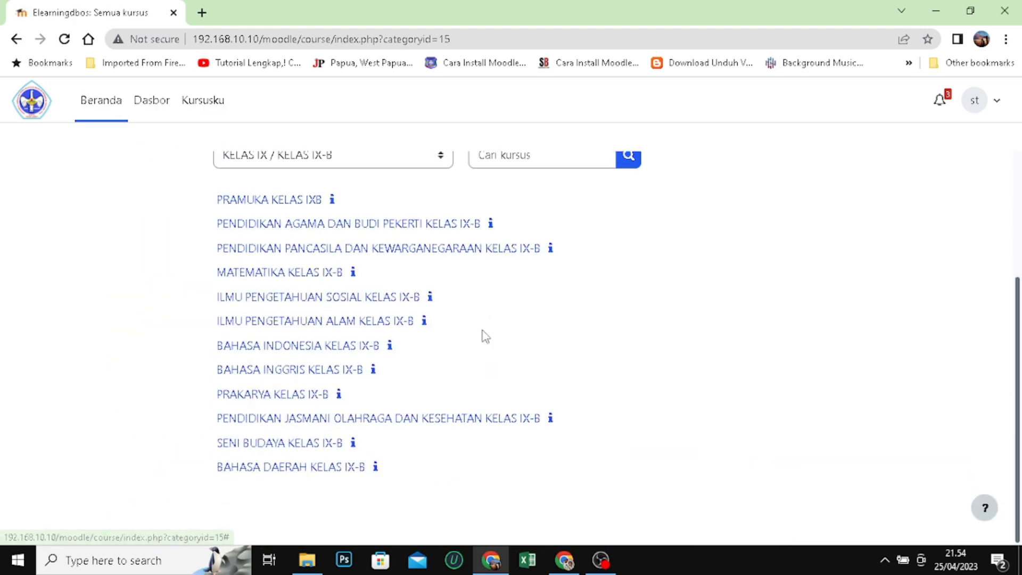
{"action": "left_click", "coordinate": [300, 371]}
{"action": "scroll", "coordinate": [414, 376], "scroll_direction": "down", "scroll_amount": 20}
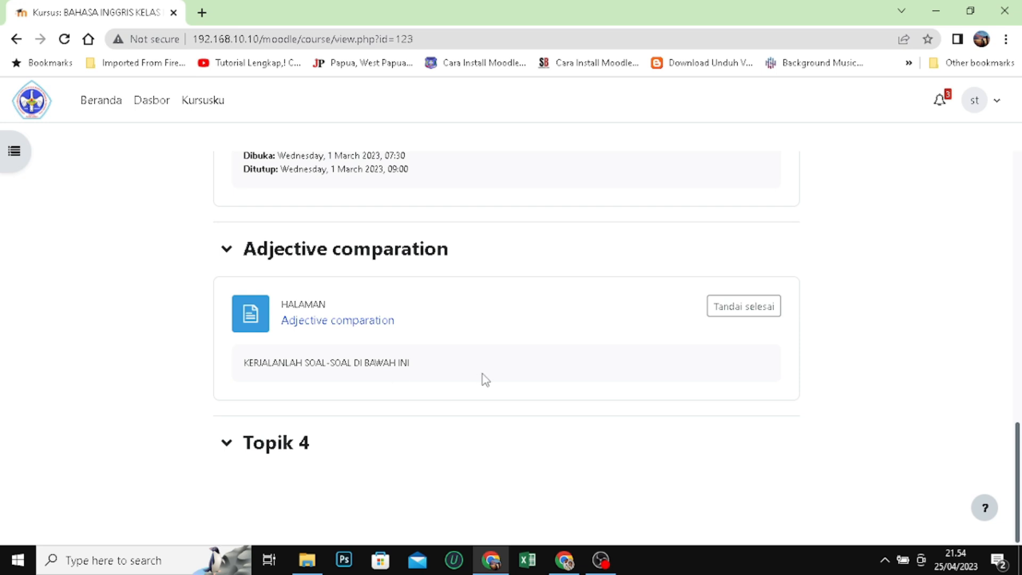
Open the Adjective comparation page as the student and check the embedded worksheet
{"action": "left_click", "coordinate": [360, 322]}
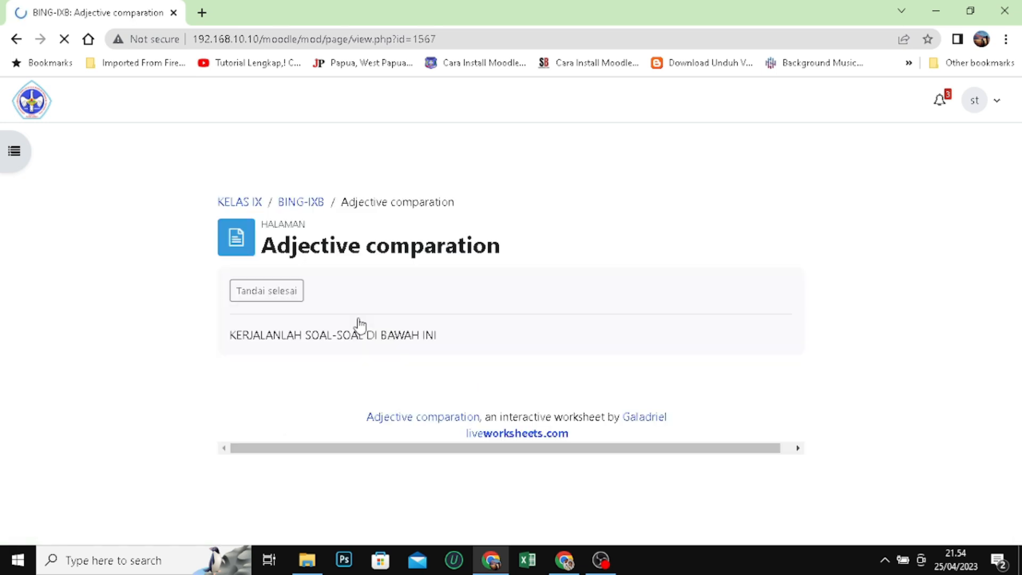
{"action": "scroll", "coordinate": [667, 205], "scroll_direction": "down", "scroll_amount": 1}
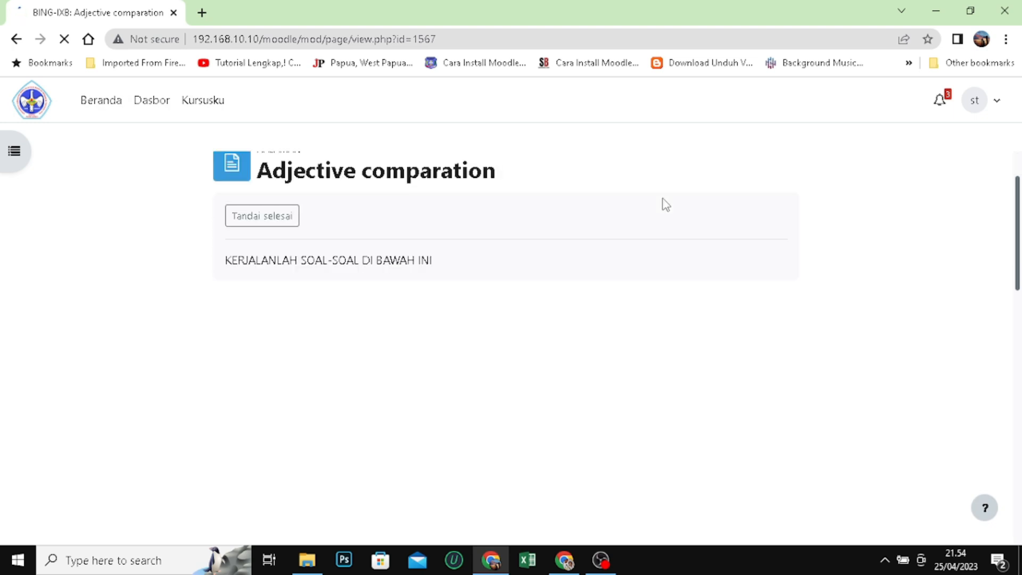
{"action": "scroll", "coordinate": [665, 204], "scroll_direction": "down", "scroll_amount": 1}
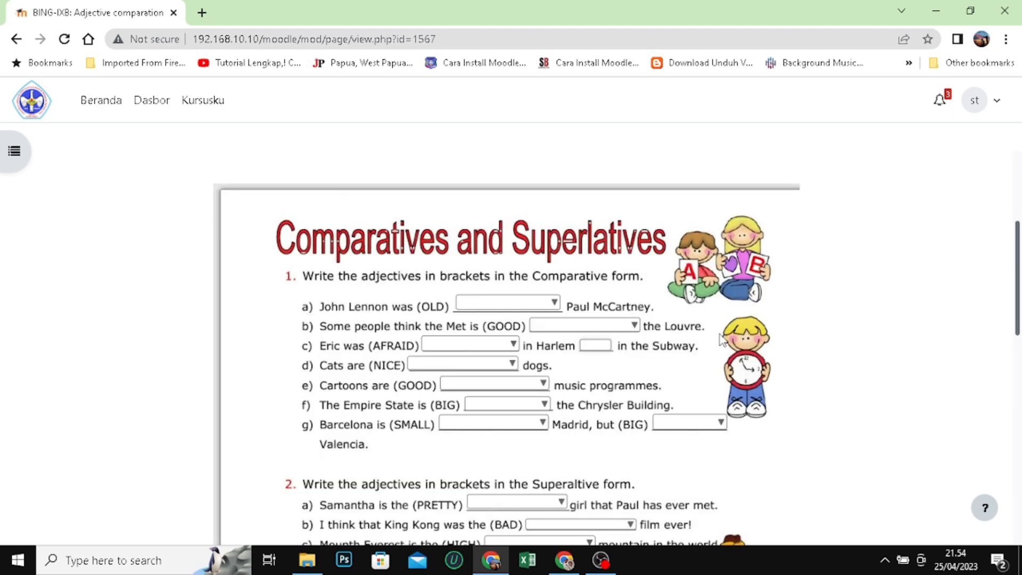
{"action": "scroll", "coordinate": [722, 340], "scroll_direction": "down", "scroll_amount": 3}
{"action": "scroll", "coordinate": [721, 337], "scroll_direction": "up", "scroll_amount": 3}
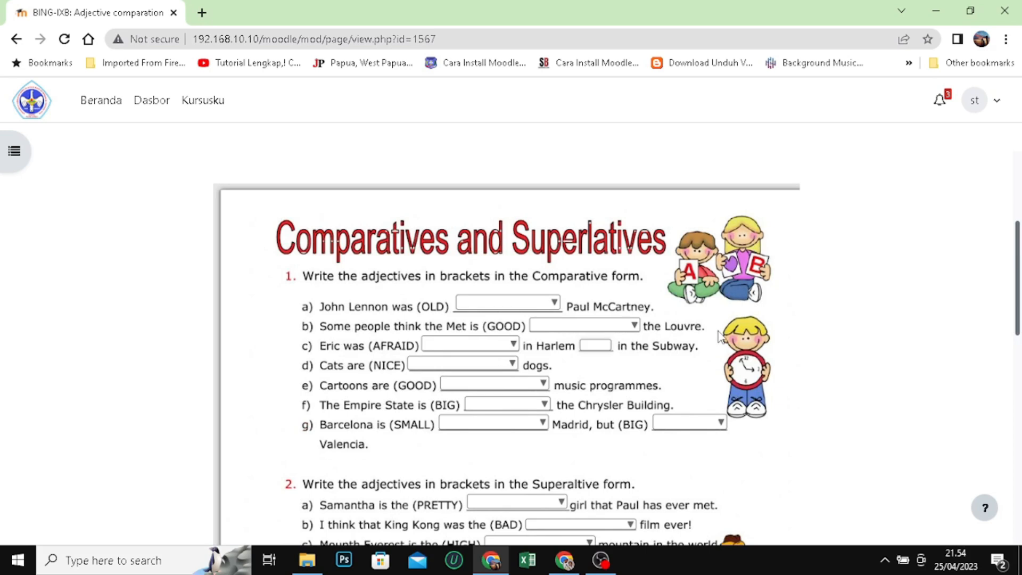
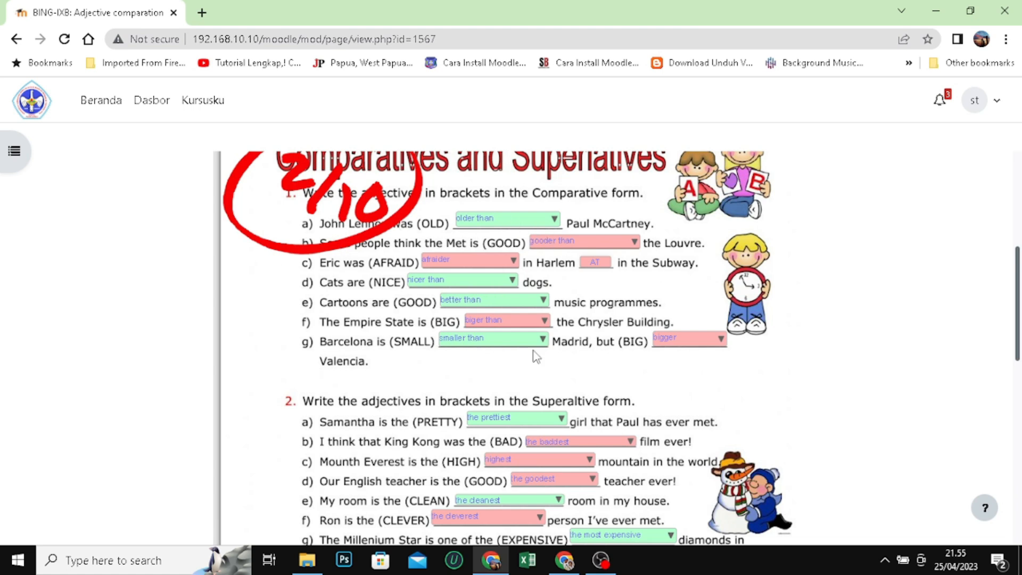
Reload the student's Adjective comparation page to start the embedded worksheet afresh
{"action": "scroll", "coordinate": [534, 353], "scroll_direction": "down", "scroll_amount": 6}
{"action": "scroll", "coordinate": [543, 357], "scroll_direction": "up", "scroll_amount": 6}
{"action": "scroll", "coordinate": [552, 361], "scroll_direction": "up", "scroll_amount": 5}
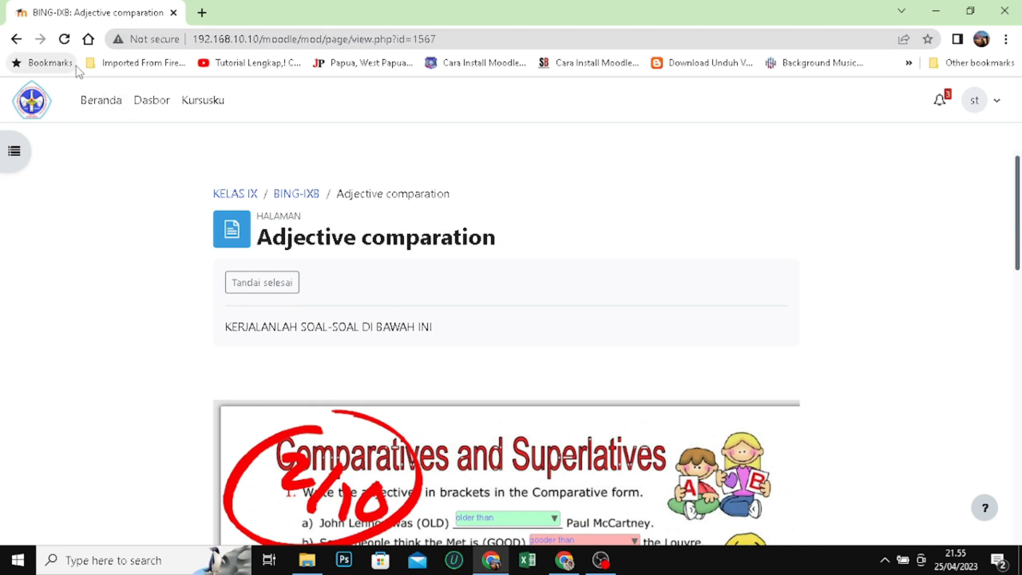
{"action": "left_click", "coordinate": [64, 40]}
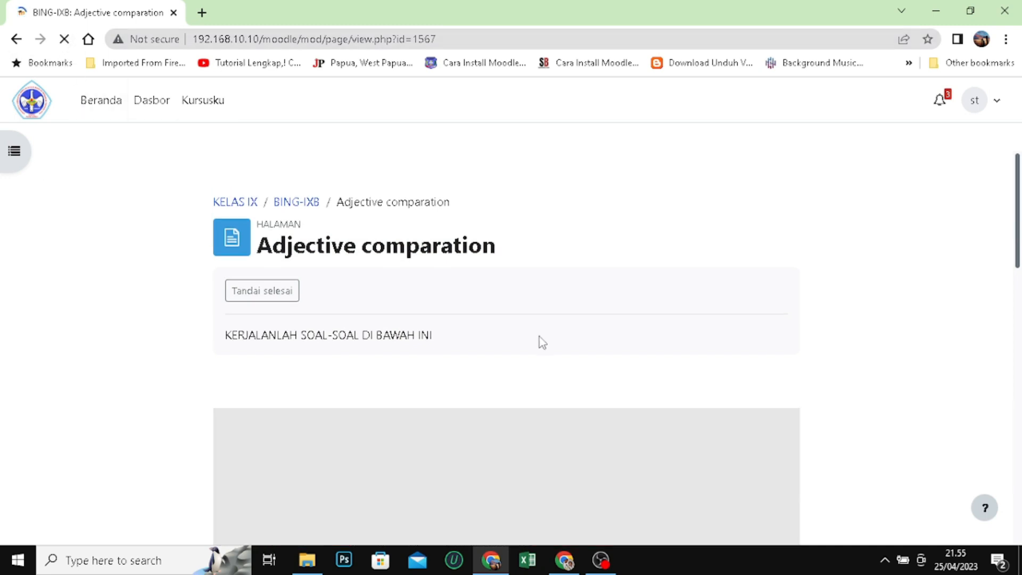
Answer items a to c of exercise 1 with "older than", "gooder than", "more afraid" and "AT"
{"action": "scroll", "coordinate": [560, 345], "scroll_direction": "down", "scroll_amount": 4}
{"action": "left_click", "coordinate": [504, 306]}
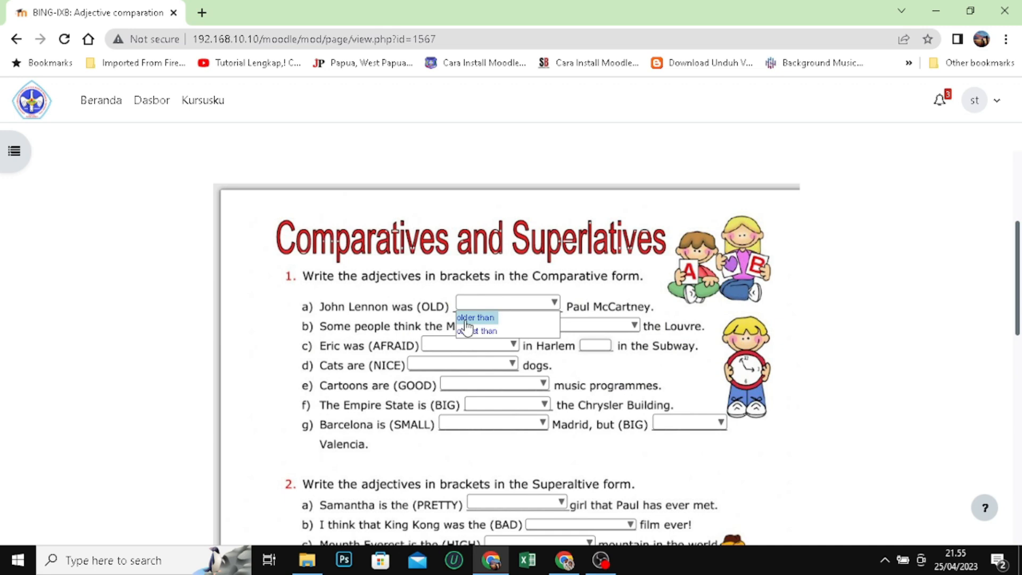
{"action": "left_click", "coordinate": [470, 318]}
{"action": "left_click", "coordinate": [574, 327]}
{"action": "left_click", "coordinate": [544, 339]}
{"action": "left_click", "coordinate": [482, 345]}
{"action": "left_click", "coordinate": [443, 373]}
{"action": "left_click", "coordinate": [597, 346]}
{"action": "type", "text": "A"}
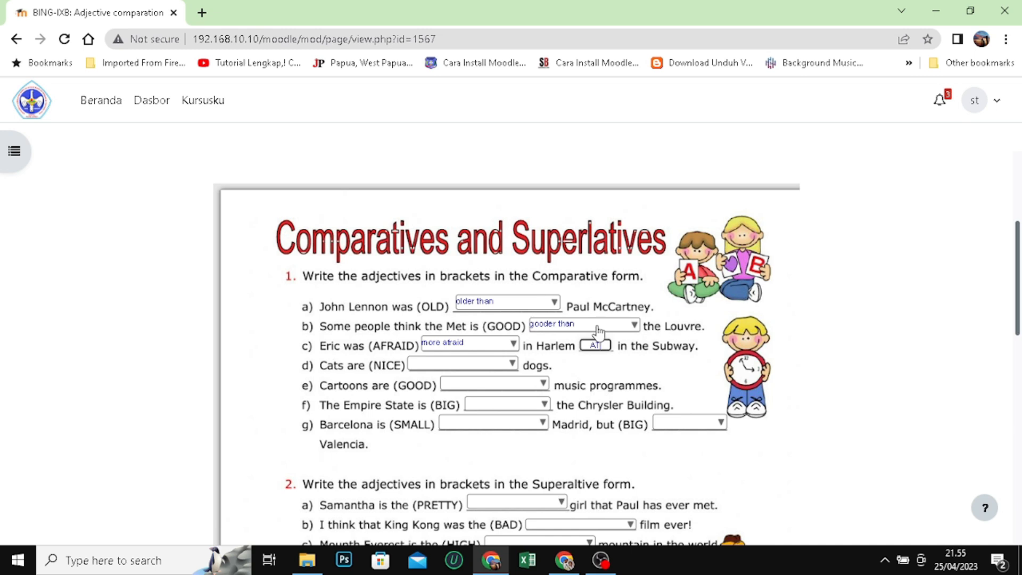
{"action": "type", "text": "T"}
Answer items d to g of exercise 1, using "better than" for e, "biger than" for f, and "smaller than" and "bigger" for g
{"action": "left_click", "coordinate": [455, 364]}
{"action": "left_click", "coordinate": [478, 376]}
{"action": "left_click", "coordinate": [481, 384]}
{"action": "left_click", "coordinate": [460, 397]}
{"action": "left_click", "coordinate": [506, 405]}
{"action": "left_click", "coordinate": [493, 420]}
{"action": "left_click", "coordinate": [494, 432]}
{"action": "left_click", "coordinate": [479, 438]}
{"action": "left_click", "coordinate": [697, 434]}
{"action": "left_click", "coordinate": [662, 442]}
Answer items a to d of exercise 2 with "the prettiest", "the baddest", "the highest" and "the best"
{"action": "scroll", "coordinate": [660, 429], "scroll_direction": "down", "scroll_amount": 4}
{"action": "left_click", "coordinate": [495, 281]}
{"action": "left_click", "coordinate": [490, 304]}
{"action": "left_click", "coordinate": [577, 300]}
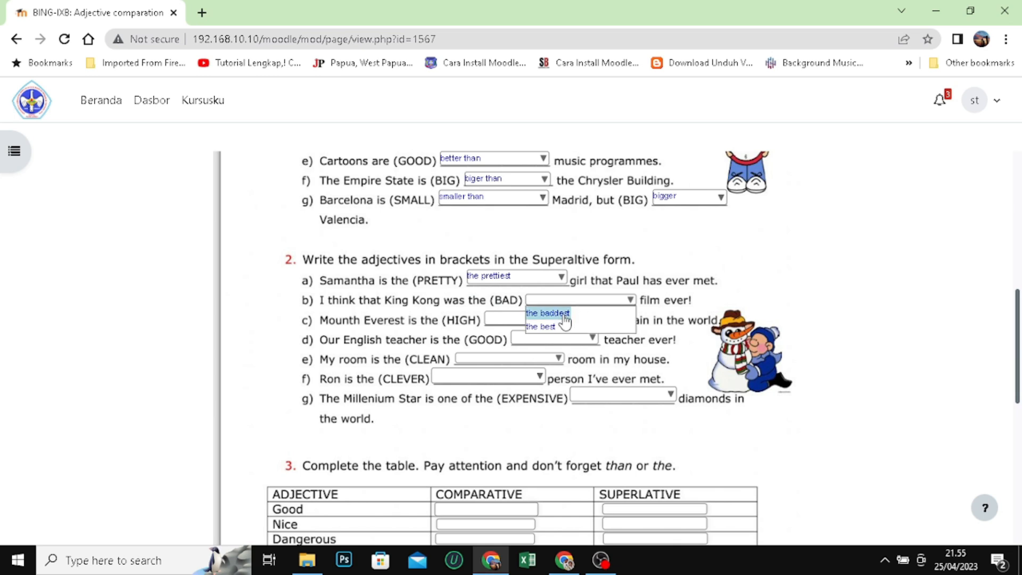
{"action": "left_click", "coordinate": [575, 313]}
{"action": "left_click", "coordinate": [524, 320]}
{"action": "left_click", "coordinate": [528, 346]}
{"action": "left_click", "coordinate": [546, 341]}
{"action": "left_click", "coordinate": [532, 354]}
Choose answers for items e to g of exercise 2, using "the cleanest" for the CLEAN item
{"action": "left_click", "coordinate": [536, 360]}
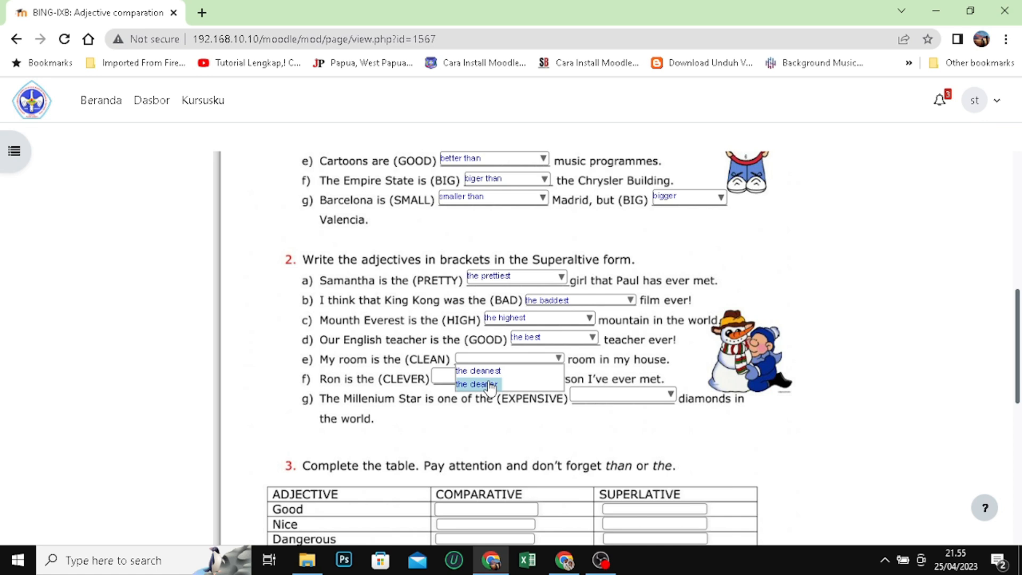
{"action": "left_click", "coordinate": [477, 370]}
{"action": "left_click", "coordinate": [452, 378]}
{"action": "left_click", "coordinate": [456, 393]}
{"action": "left_click", "coordinate": [593, 397]}
{"action": "left_click", "coordinate": [588, 409]}
Finish the worksheet with the exercise 3 table left blank and choose to email the answers to the teacher
{"action": "scroll", "coordinate": [645, 347], "scroll_direction": "down", "scroll_amount": 3}
{"action": "scroll", "coordinate": [541, 453], "scroll_direction": "down", "scroll_amount": 5}
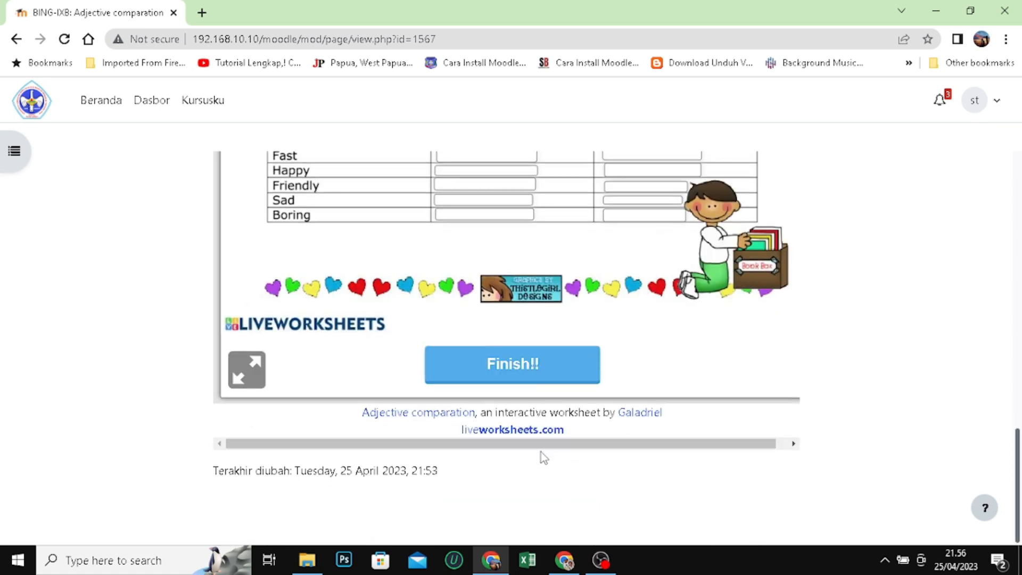
{"action": "left_click", "coordinate": [528, 357]}
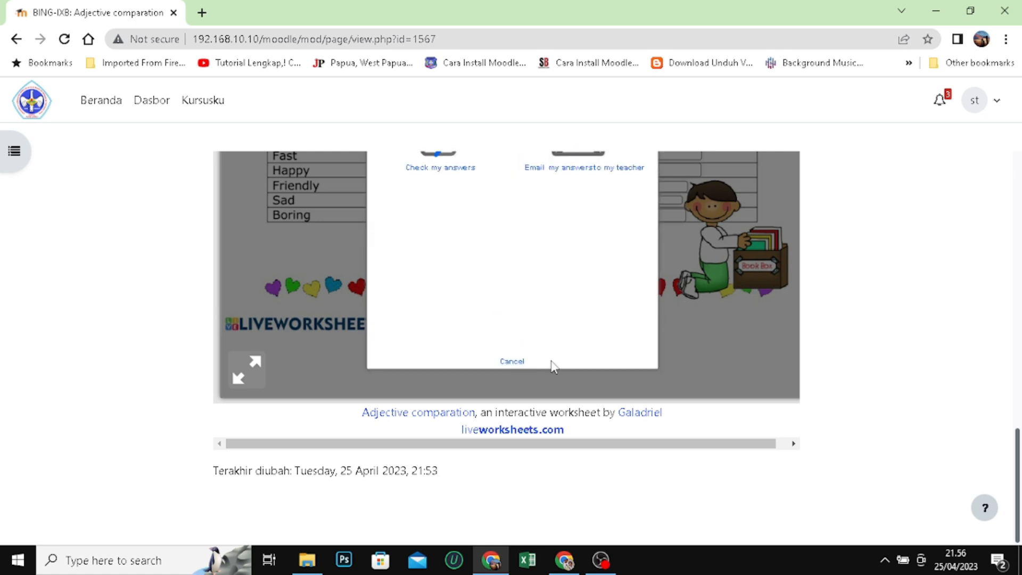
{"action": "scroll", "coordinate": [609, 356], "scroll_direction": "up", "scroll_amount": 3}
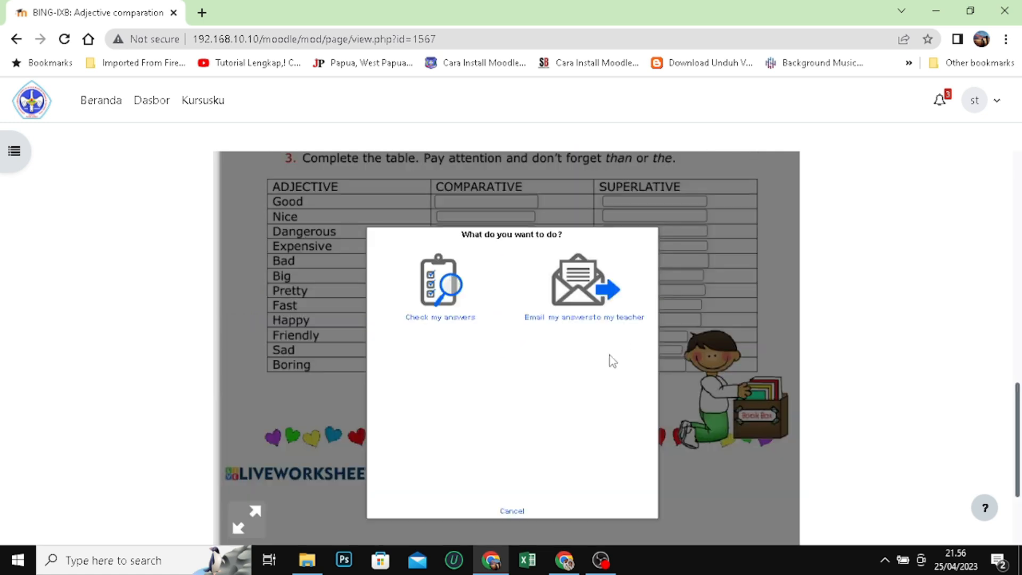
{"action": "left_click", "coordinate": [580, 319]}
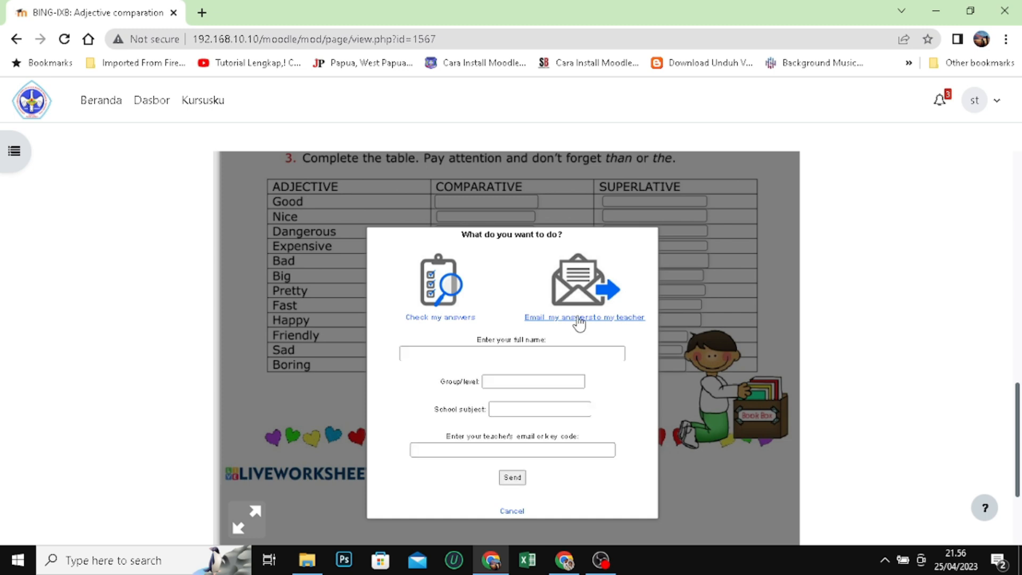
{"action": "scroll", "coordinate": [627, 356], "scroll_direction": "down", "scroll_amount": 2}
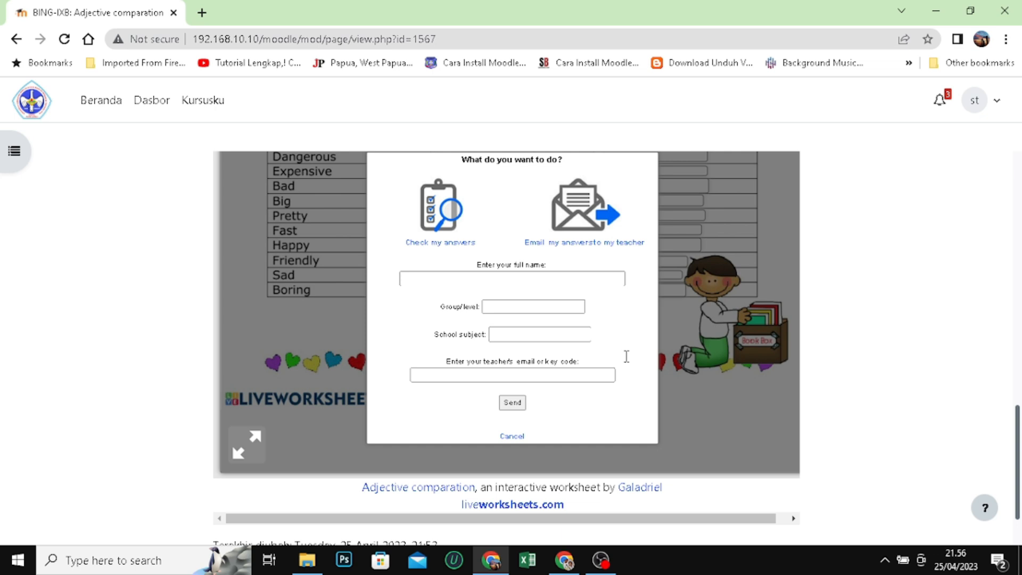
Look over the Liveworksheets and Moodle tabs in the teacher's Chrome window, then return to the student's window
{"action": "left_click", "coordinate": [564, 561]}
{"action": "key", "text": "ctrl+Tab"}
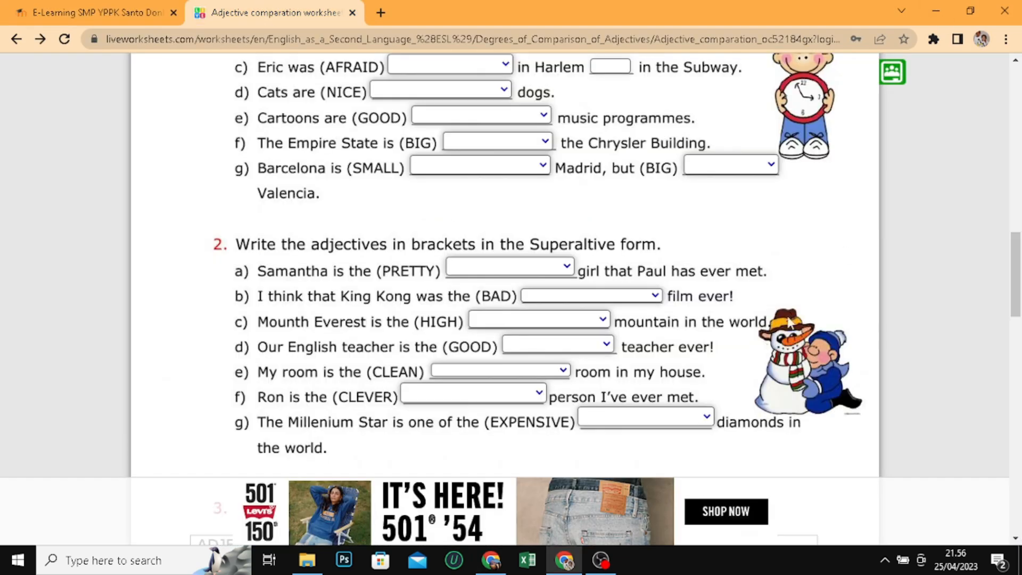
{"action": "scroll", "coordinate": [894, 396], "scroll_direction": "up", "scroll_amount": 15}
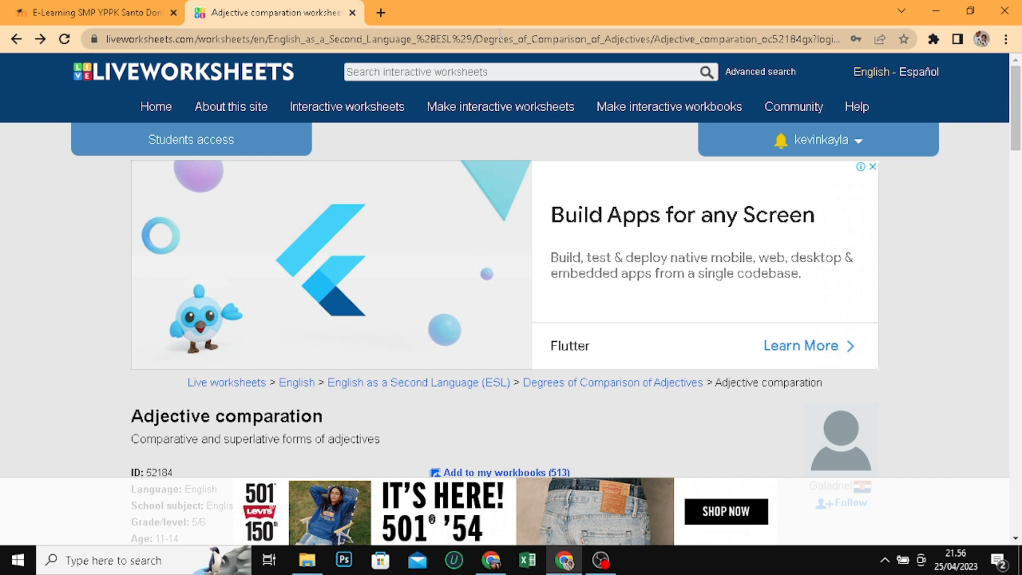
{"action": "left_click", "coordinate": [107, 14]}
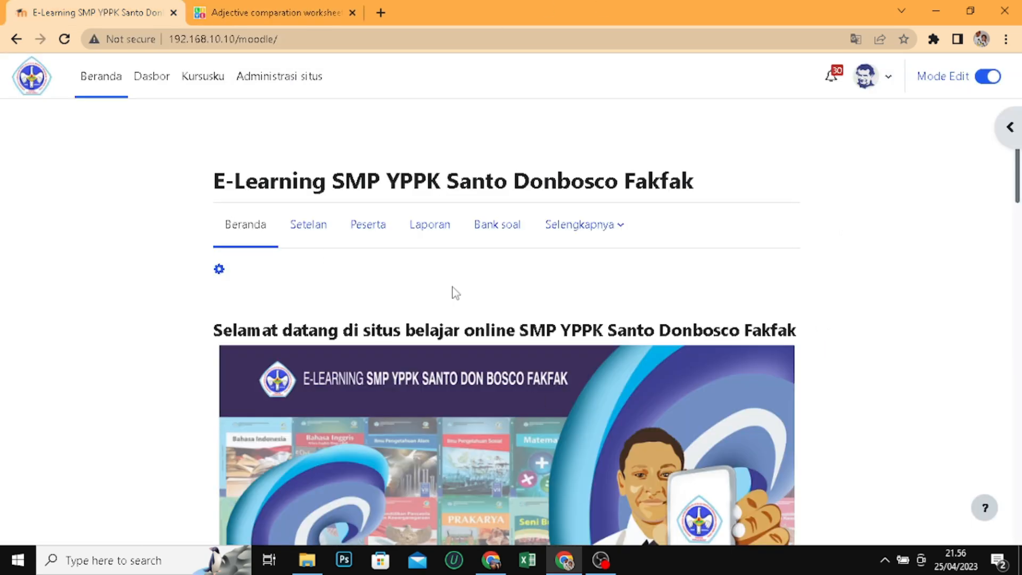
{"action": "left_click", "coordinate": [296, 20]}
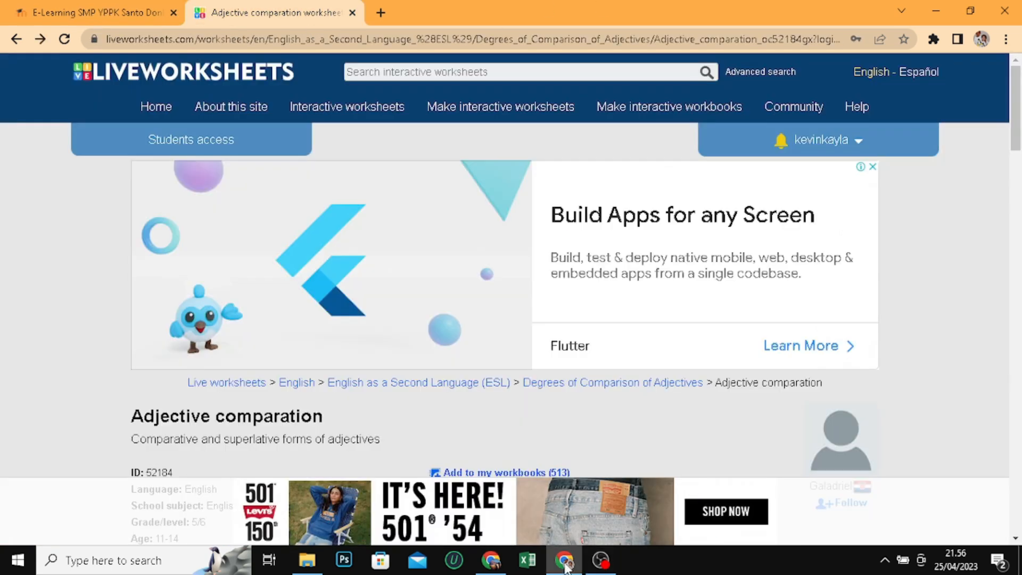
{"action": "left_click", "coordinate": [491, 560]}
Fill in the student's full name, the group/level IXB and the school subject BAHASA INGGRIS in the submission form
{"action": "left_click", "coordinate": [512, 278]}
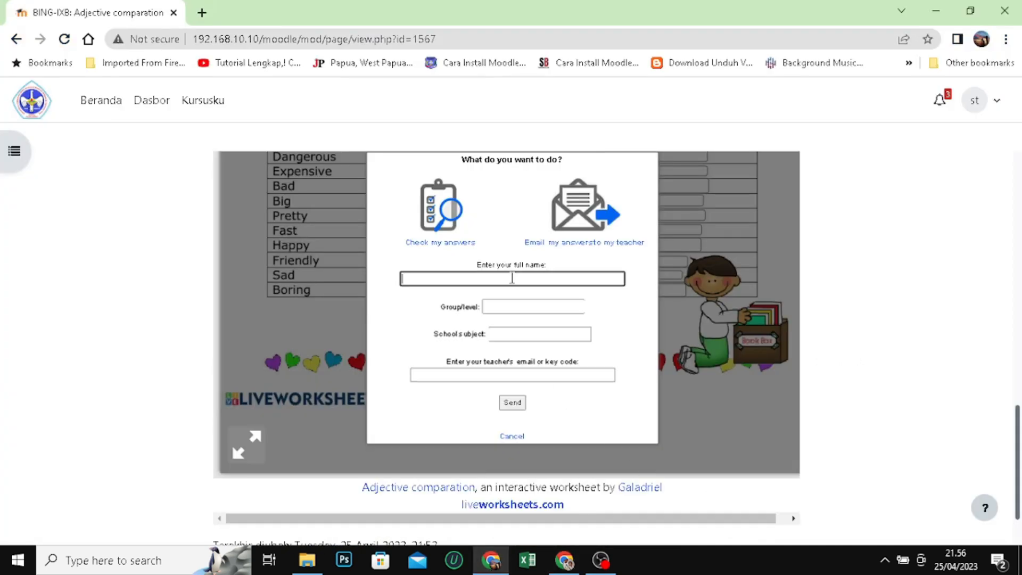
{"action": "type", "text": "SISWA TES"}
{"action": "left_click", "coordinate": [543, 307]}
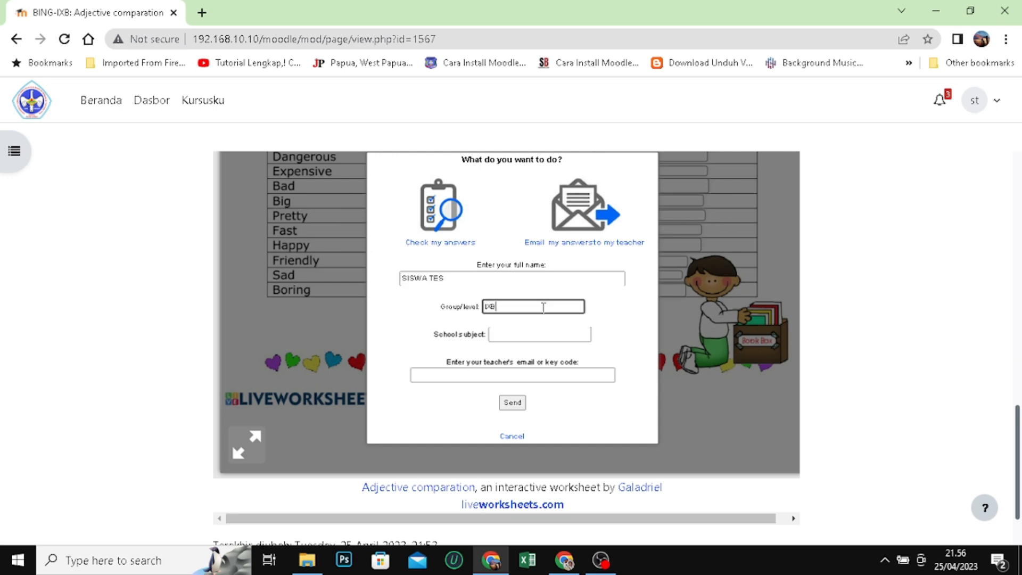
{"action": "left_click", "coordinate": [534, 335]}
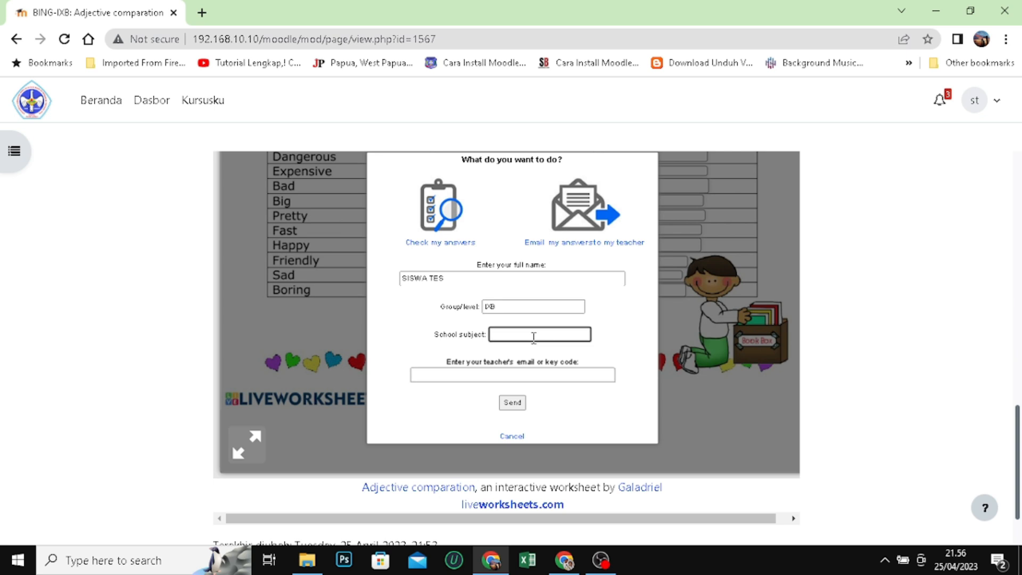
{"action": "type", "text": "BAHASA INGGRIS"}
Enter the teacher's email address, send the worksheet answers and dismiss the confirmation message
{"action": "left_click", "coordinate": [565, 375]}
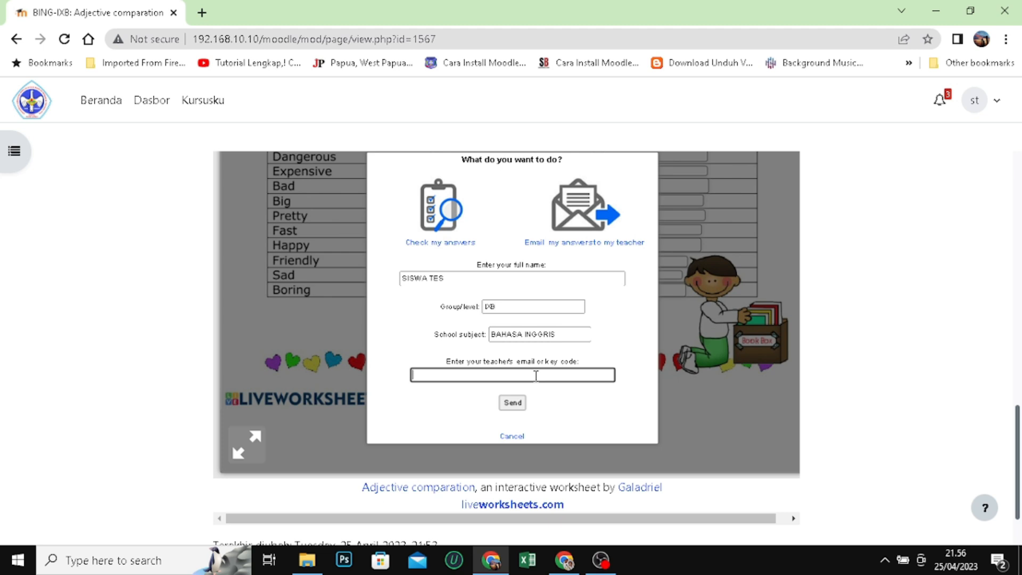
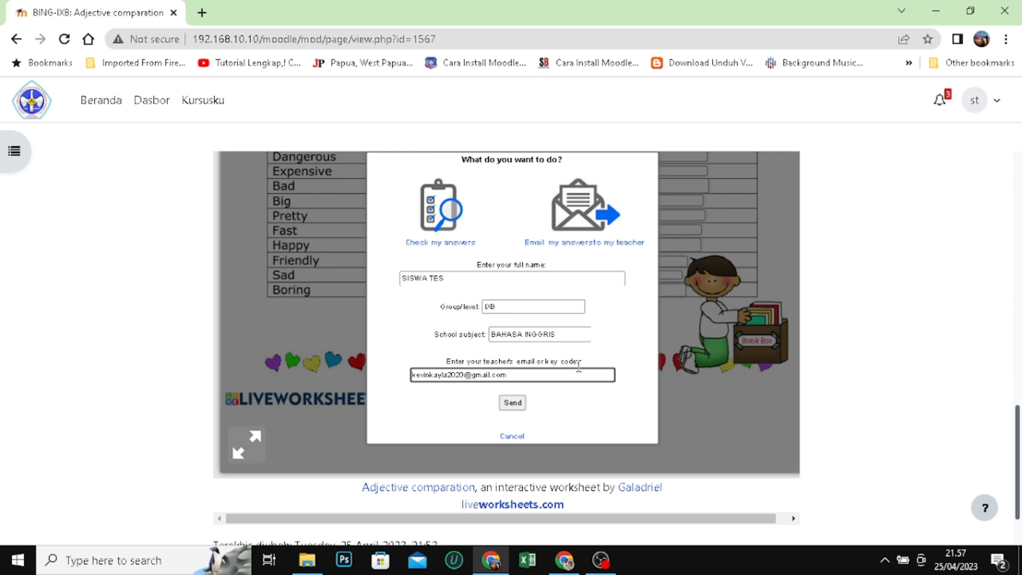
{"action": "left_click_drag", "start_coordinate": [546, 373], "coordinate": [379, 372]}
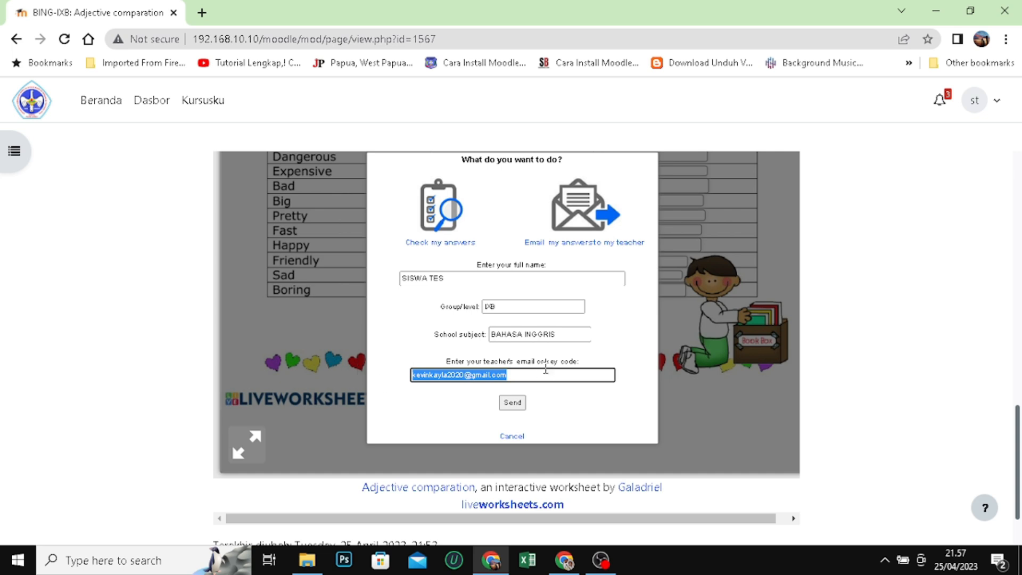
{"action": "left_click", "coordinate": [517, 409]}
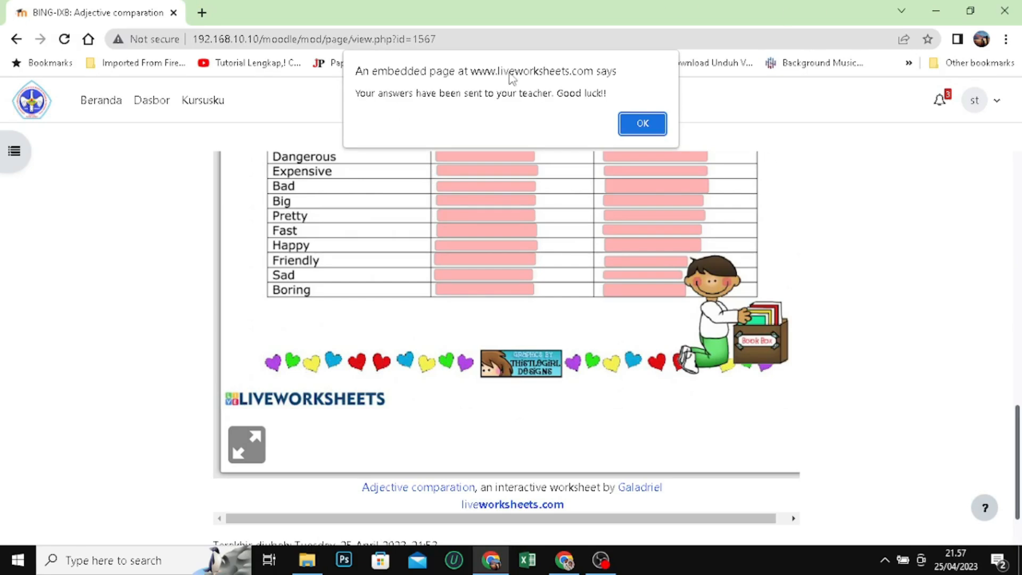
{"action": "left_click", "coordinate": [658, 125]}
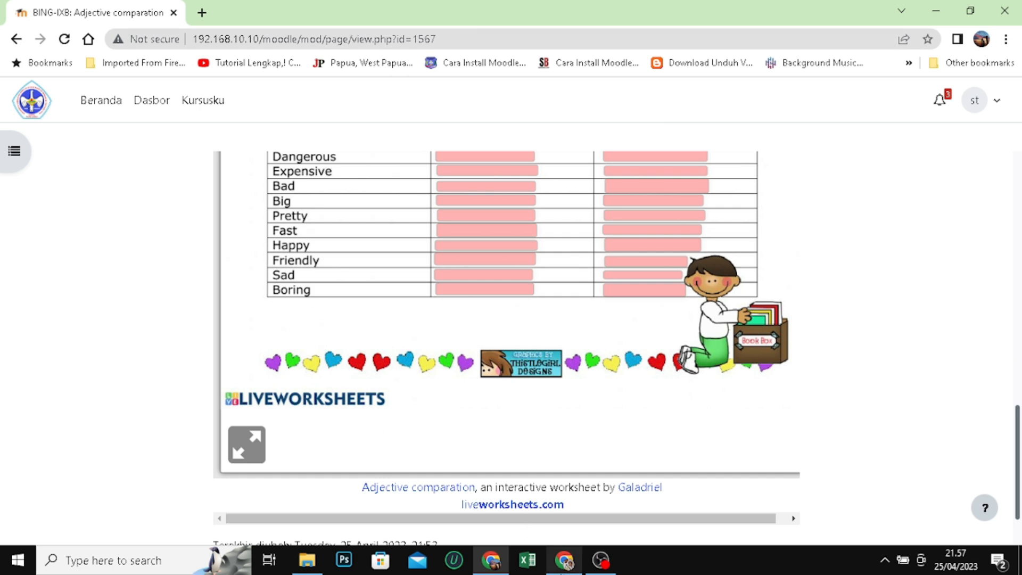
Switch to the teacher's Chrome window, open My mail box on Liveworksheets and examine the submitted Adjective comparation worksheet
{"action": "left_click", "coordinate": [565, 562]}
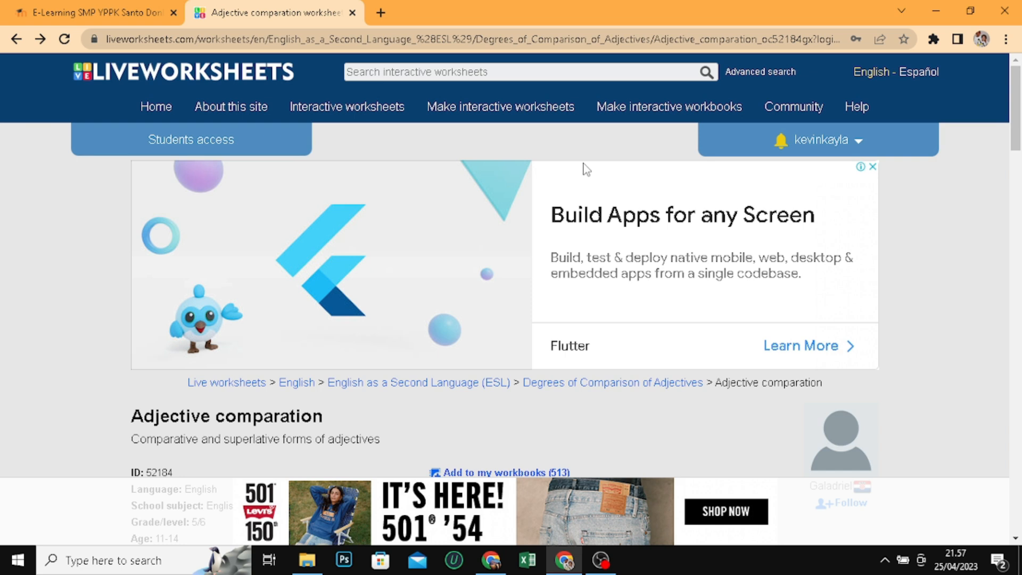
{"action": "left_click", "coordinate": [855, 141]}
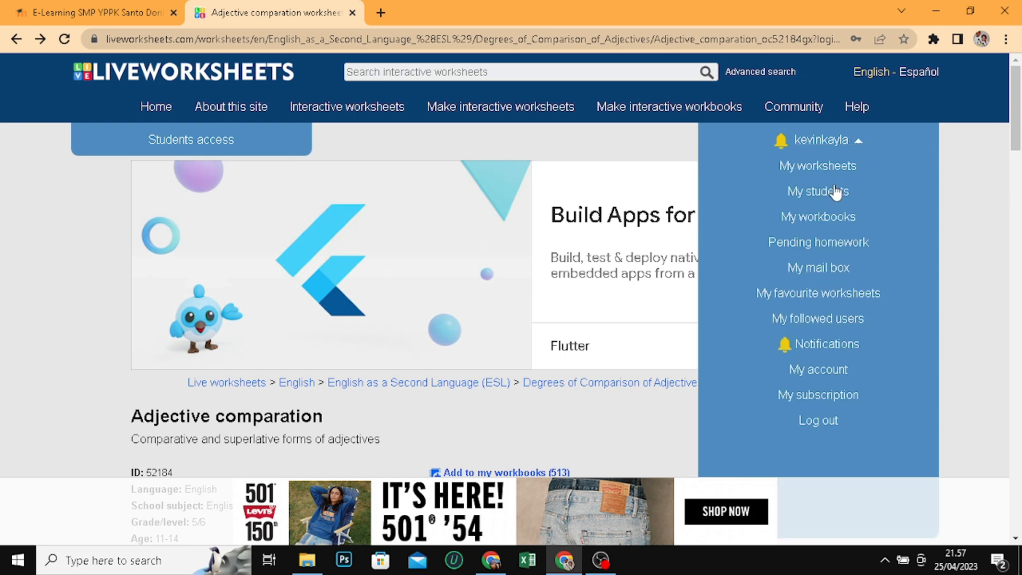
{"action": "left_click", "coordinate": [819, 271]}
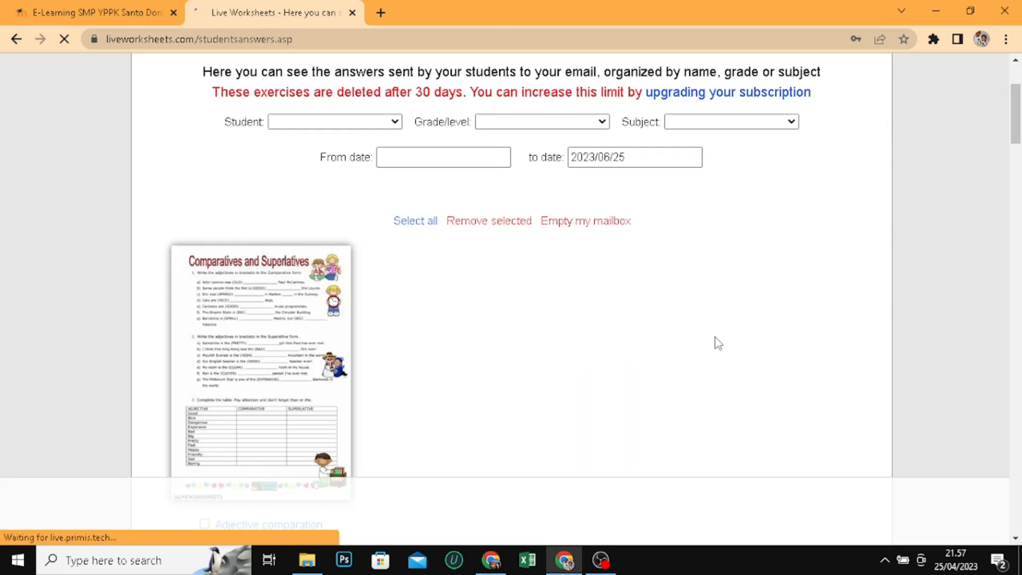
{"action": "scroll", "coordinate": [454, 378], "scroll_direction": "down", "scroll_amount": 3}
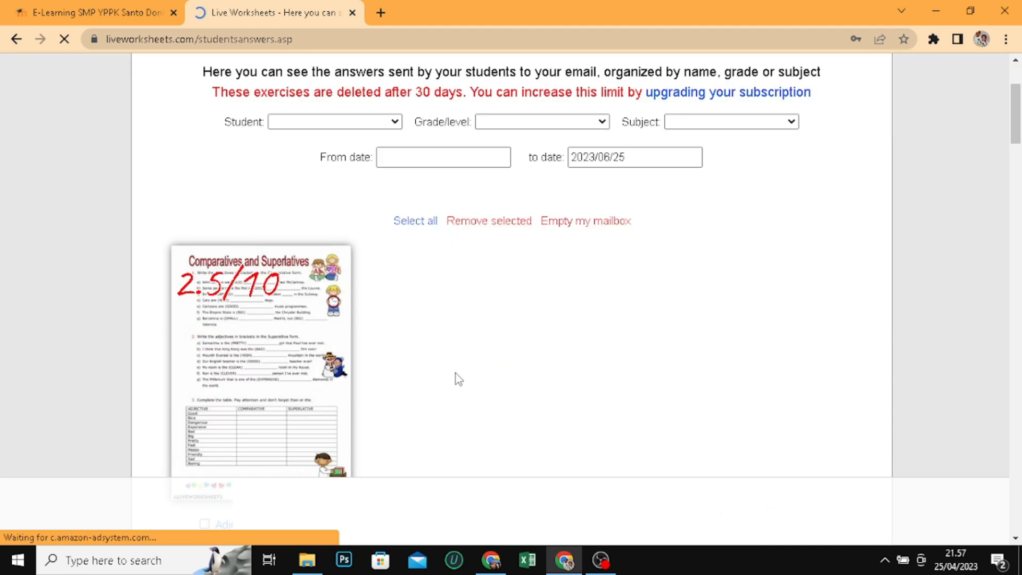
{"action": "scroll", "coordinate": [331, 426], "scroll_direction": "down", "scroll_amount": 3}
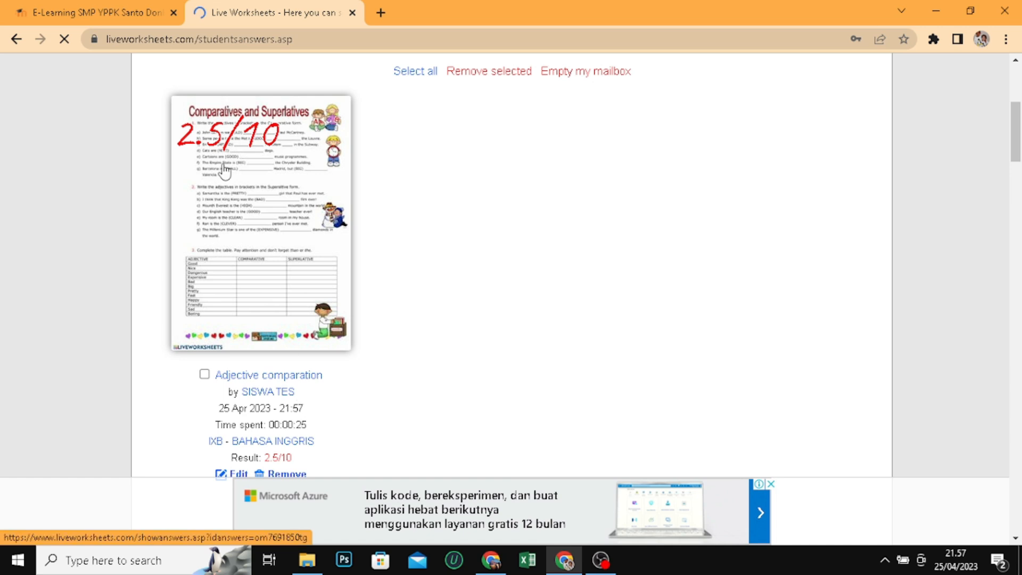
{"action": "scroll", "coordinate": [418, 286], "scroll_direction": "down", "scroll_amount": 2}
{"action": "scroll", "coordinate": [418, 287], "scroll_direction": "up", "scroll_amount": 2}
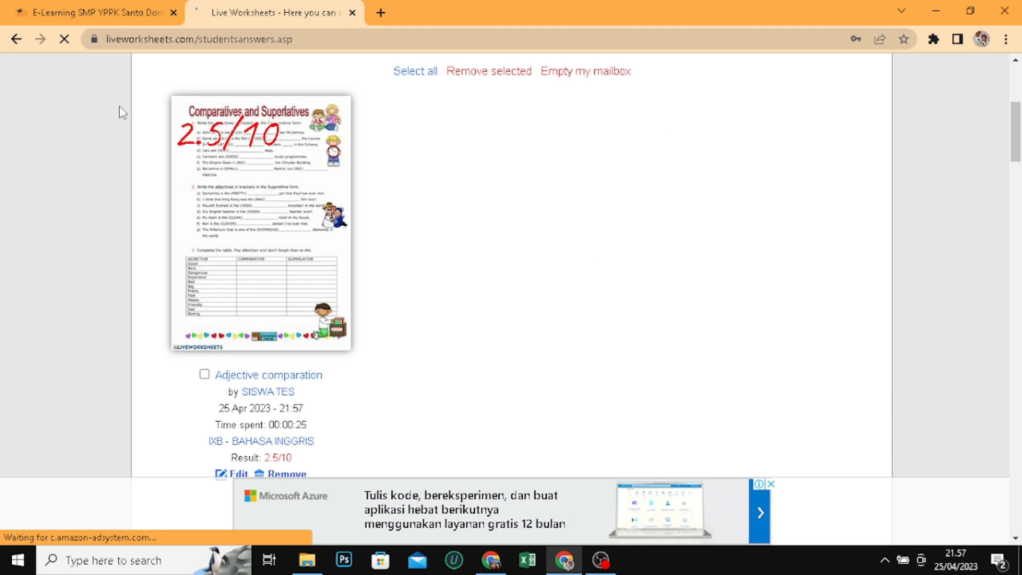
{"action": "left_click", "coordinate": [132, 16]}
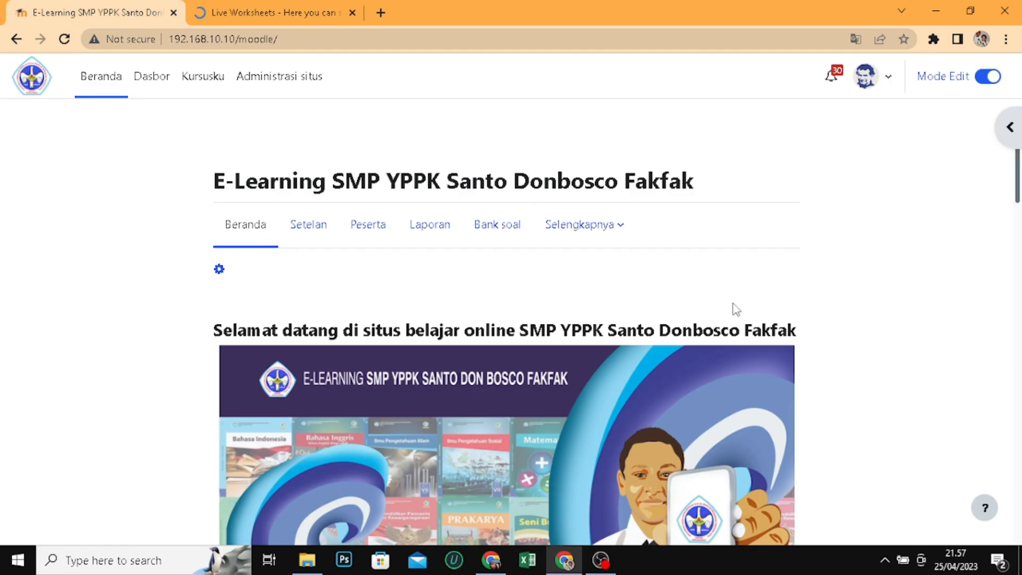
{"action": "left_click", "coordinate": [254, 22]}
{"action": "left_click", "coordinate": [148, 6]}
{"action": "left_click", "coordinate": [301, 14]}
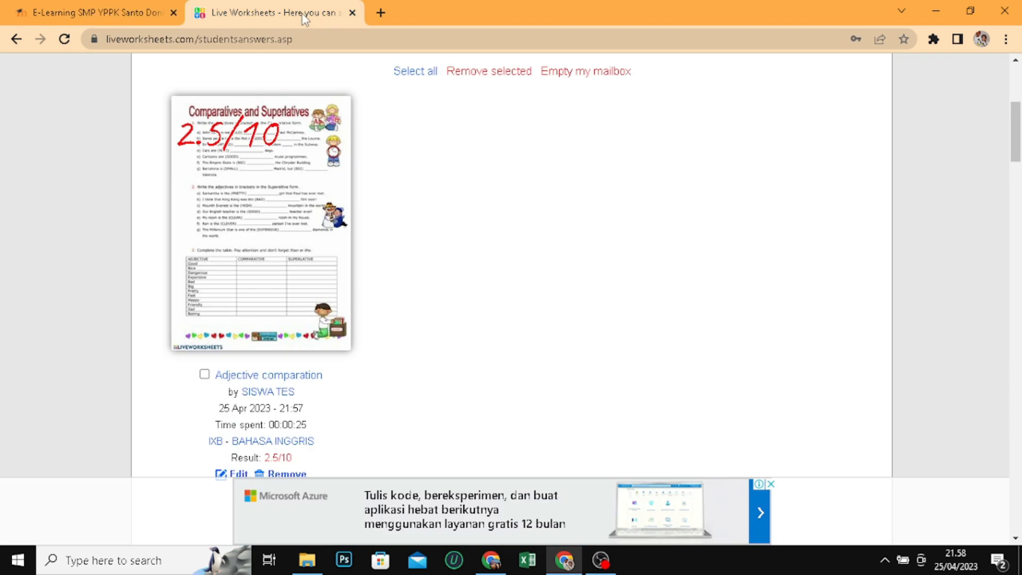
{"action": "scroll", "coordinate": [714, 480], "scroll_direction": "up", "scroll_amount": 3}
{"action": "scroll", "coordinate": [707, 373], "scroll_direction": "up", "scroll_amount": 3}
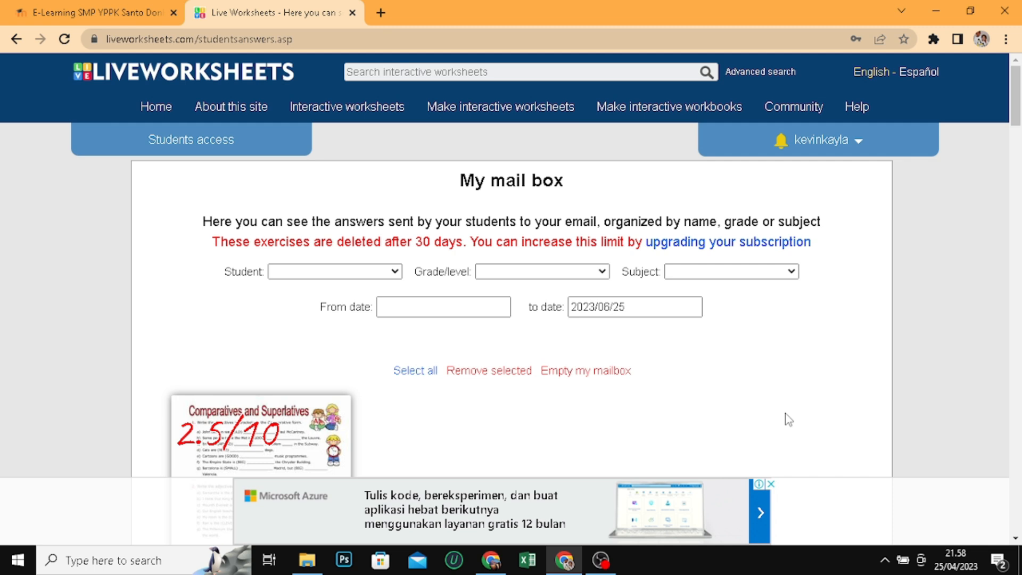
{"action": "scroll", "coordinate": [670, 426], "scroll_direction": "down", "scroll_amount": 3}
{"action": "scroll", "coordinate": [660, 391], "scroll_direction": "up", "scroll_amount": 3}
{"action": "left_click", "coordinate": [72, 10]}
{"action": "left_click", "coordinate": [316, 21]}
{"action": "left_click", "coordinate": [51, 8]}
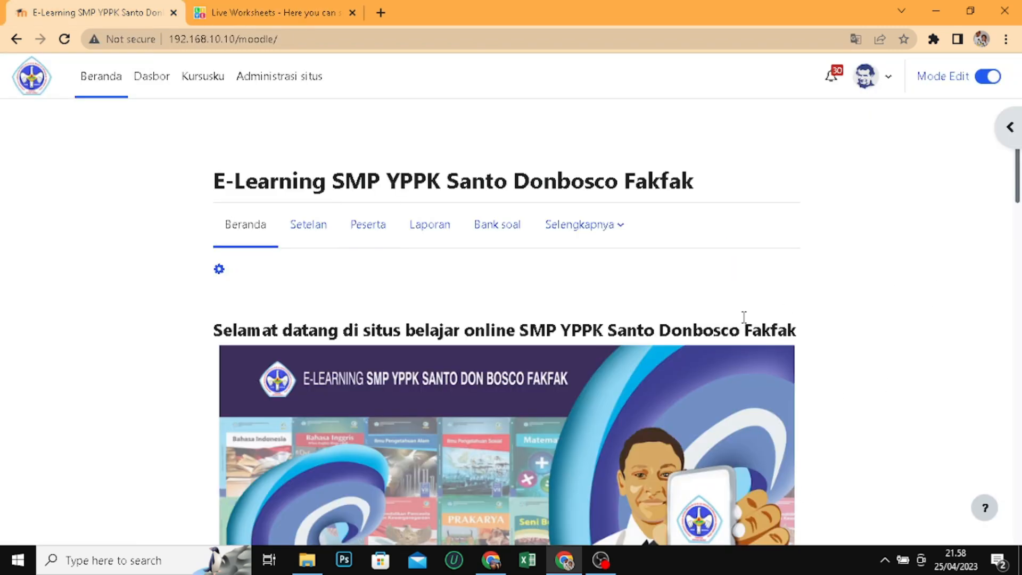
{"action": "scroll", "coordinate": [749, 325], "scroll_direction": "down", "scroll_amount": 10}
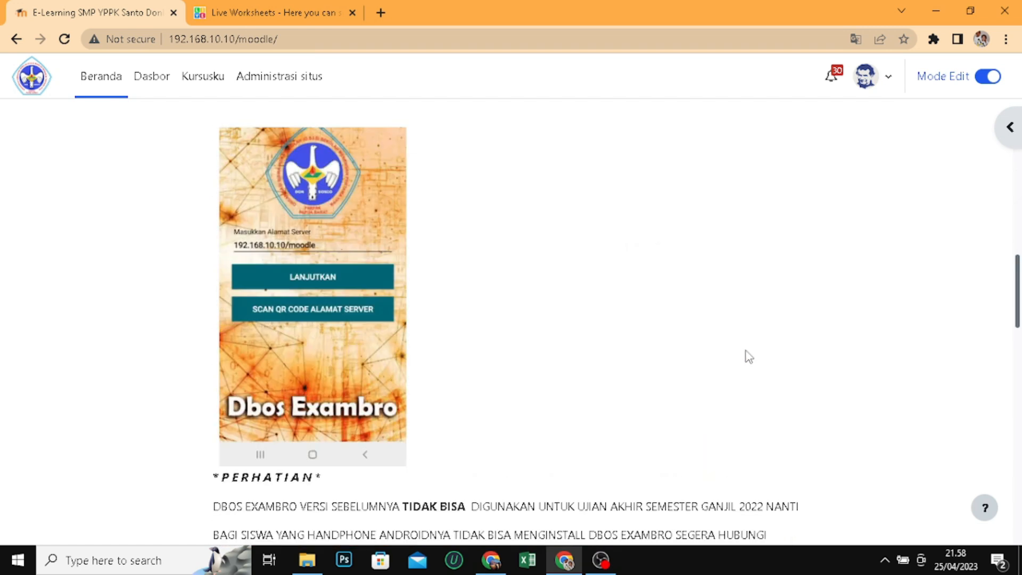
{"action": "scroll", "coordinate": [746, 354], "scroll_direction": "up", "scroll_amount": 10}
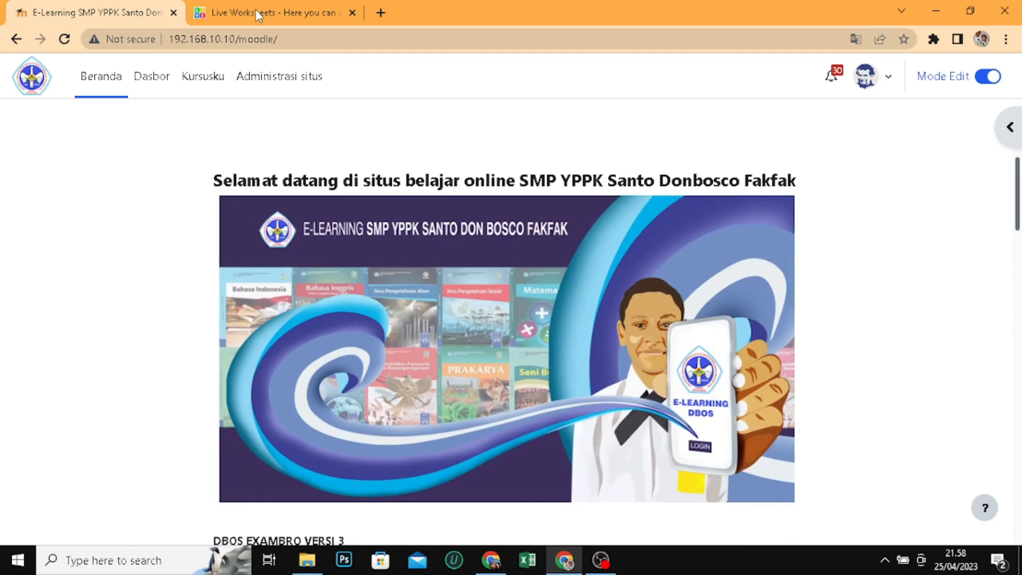
{"action": "left_click", "coordinate": [256, 10]}
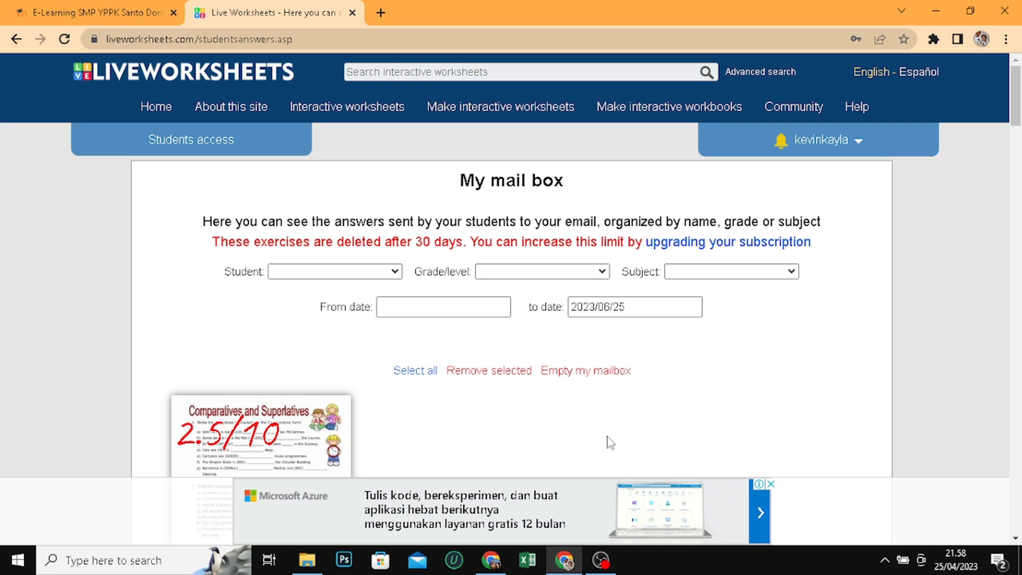